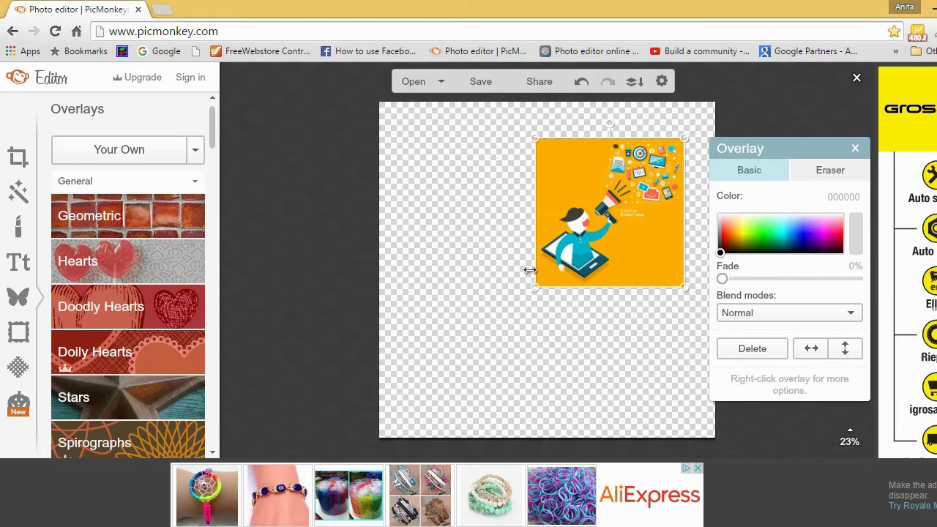
Enlarge the orange illustration overlay to nearly fill the canvas and erase part of its orange background at eraser size 83.
drag(535, 287, 386, 430)
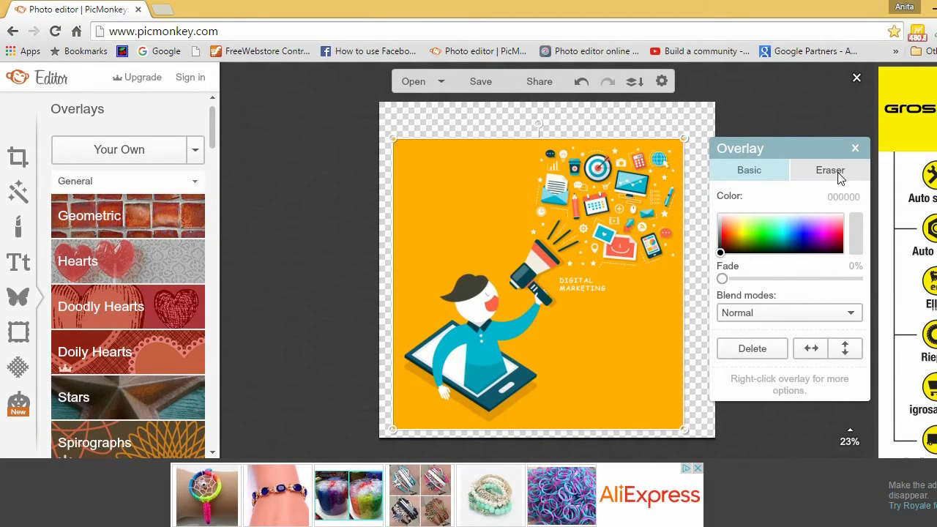
click(836, 171)
mouse_move(806, 236)
mouse_down()
mouse_move(823, 235)
mouse_move(816, 266)
mouse_move(836, 236)
mouse_up()
mouse_move(662, 311)
mouse_down()
mouse_move(631, 241)
mouse_move(652, 320)
mouse_move(630, 308)
mouse_move(596, 322)
mouse_move(605, 320)
mouse_up()
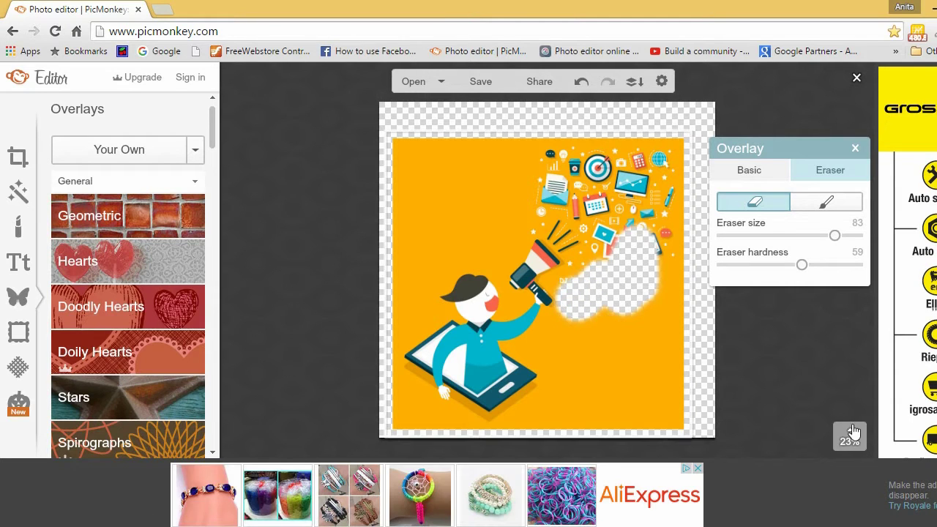
click(852, 432)
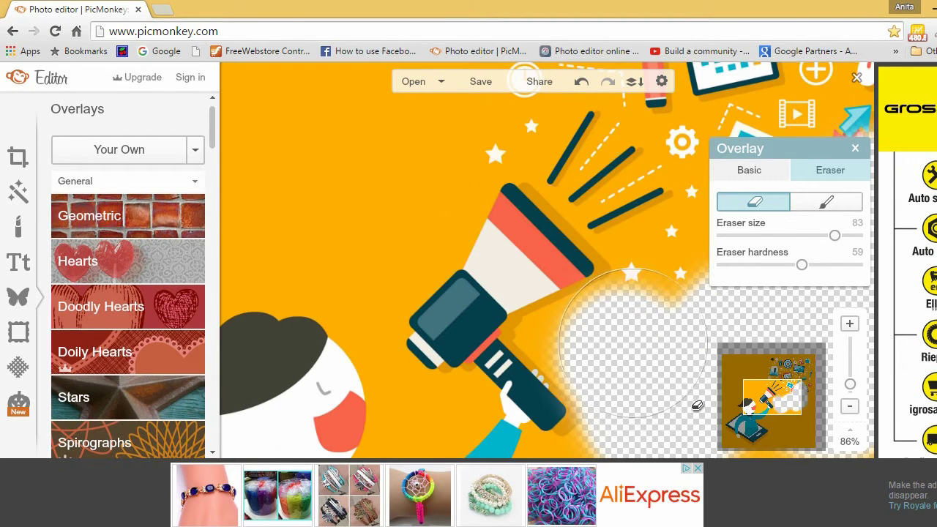
mouse_move(637, 214)
mouse_down()
mouse_move(582, 142)
mouse_move(555, 127)
mouse_move(635, 117)
mouse_move(643, 136)
mouse_move(518, 110)
mouse_up()
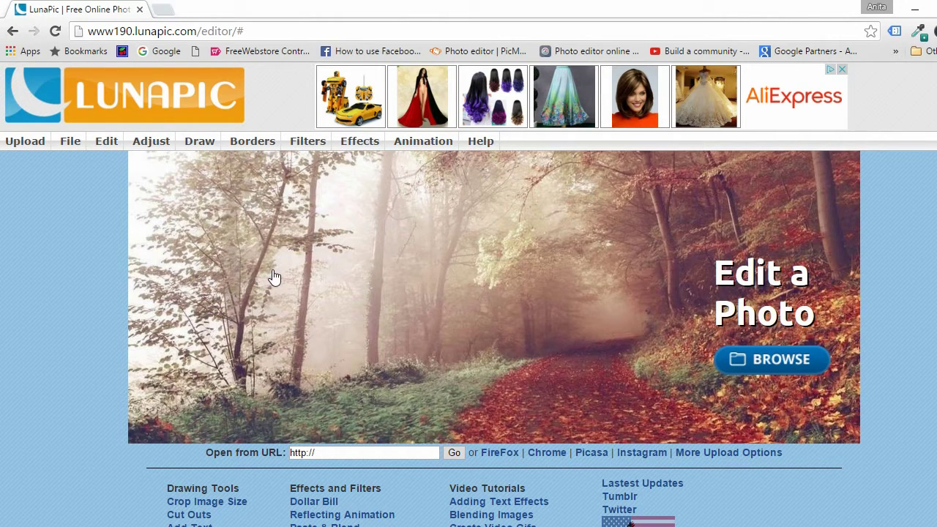
In LunaPic, start the Transparent tool and load the HiRes image from the kurss folder.
click(106, 141)
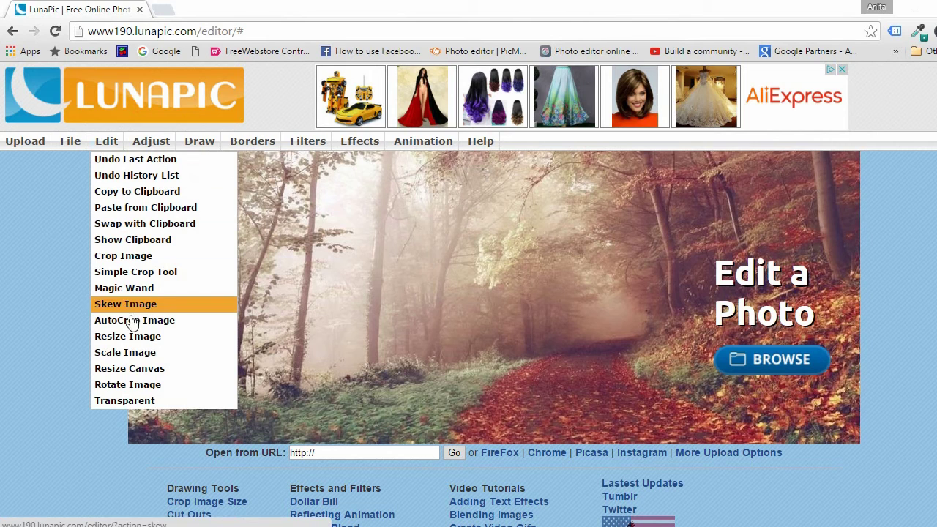
click(141, 404)
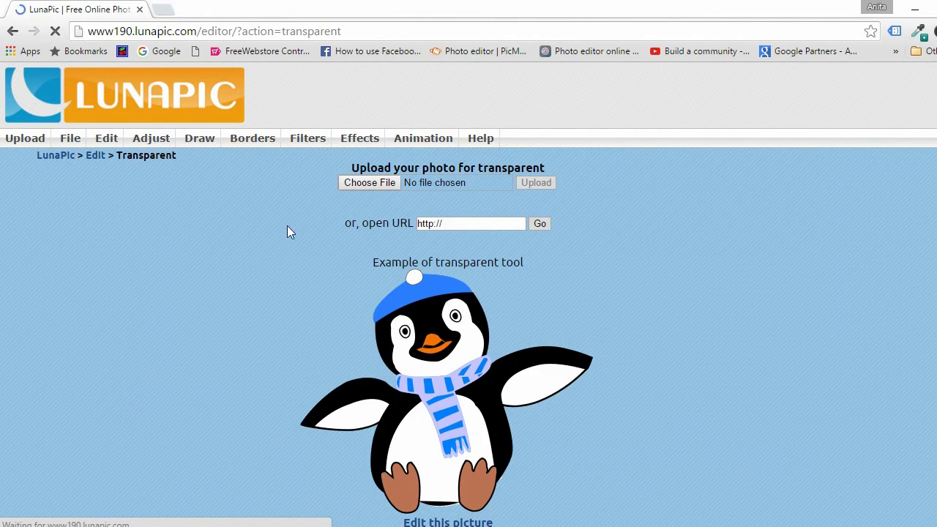
click(388, 184)
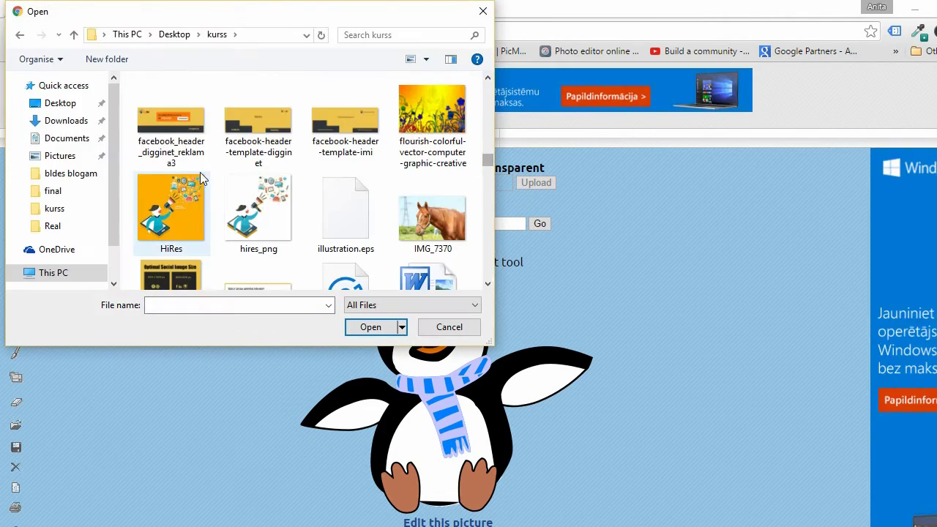
double_click(180, 196)
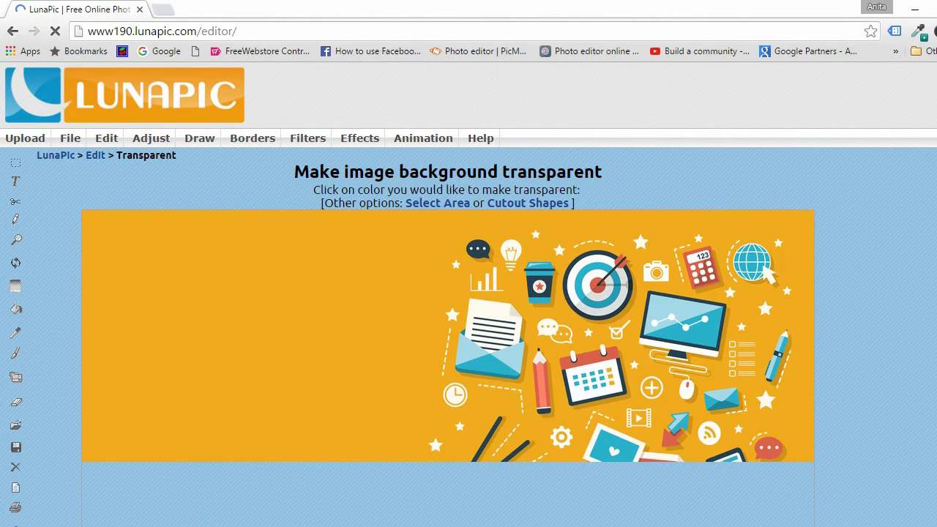
Make the illustration's orange background transparent and check the whole image.
scroll(468, 293, down, 2)
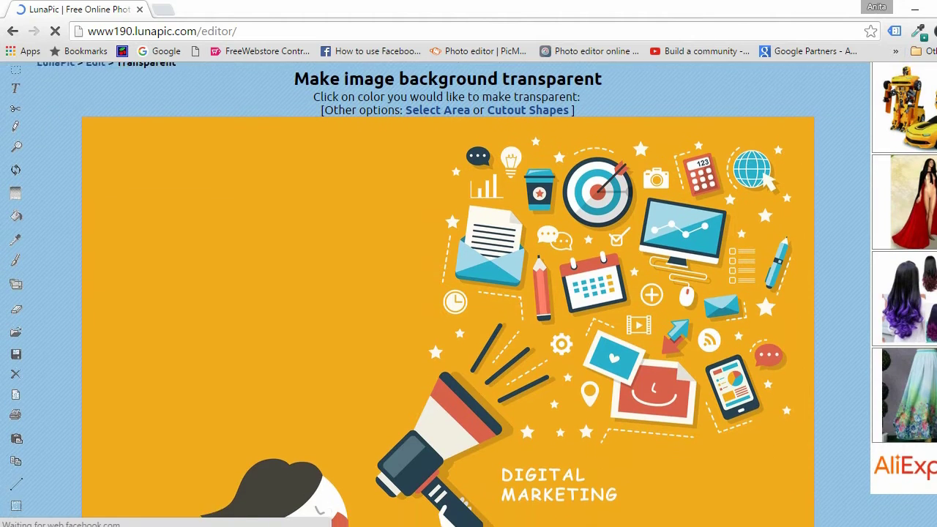
click(369, 265)
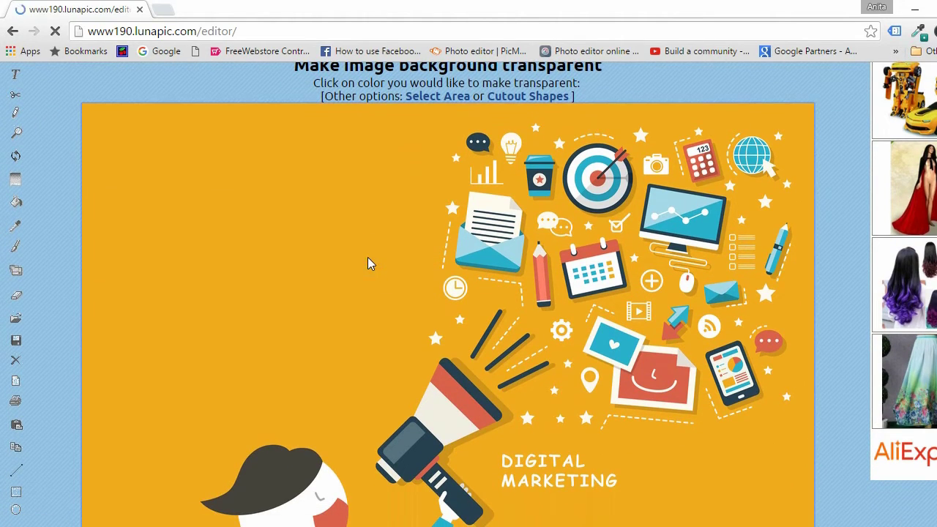
scroll(469, 293, down, 5)
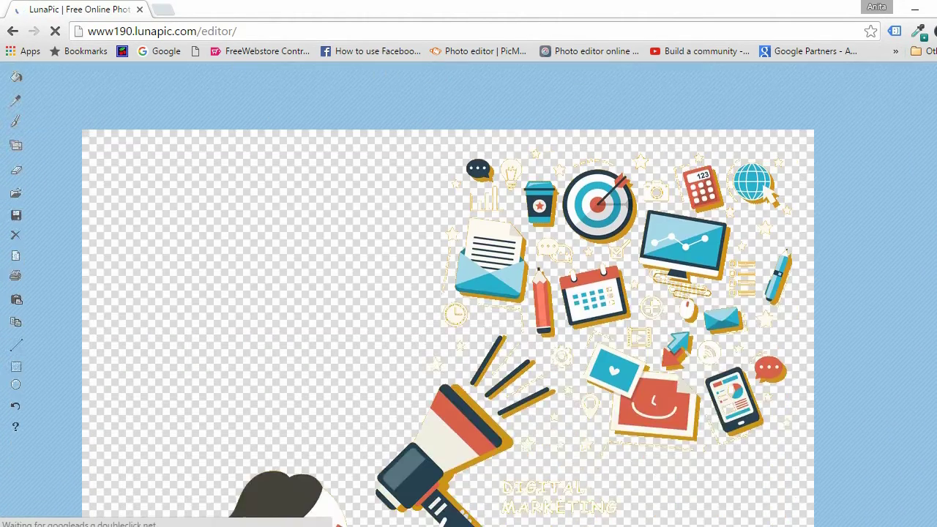
scroll(468, 293, down, 1)
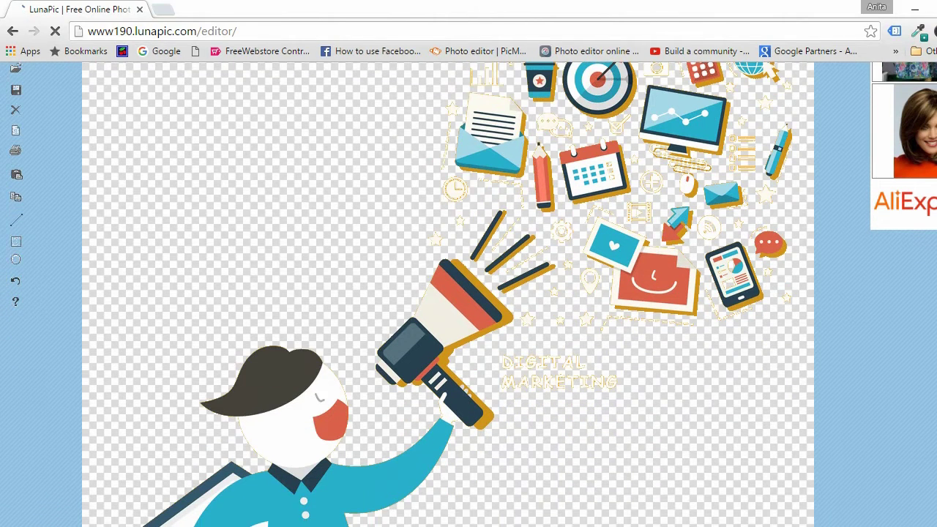
scroll(468, 293, down, 2)
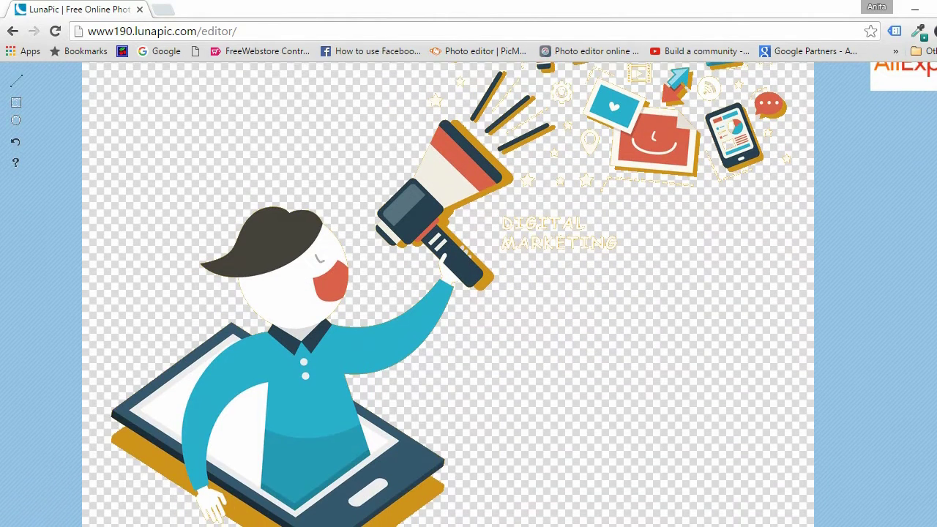
scroll(469, 293, down, 2)
scroll(469, 293, down, 1)
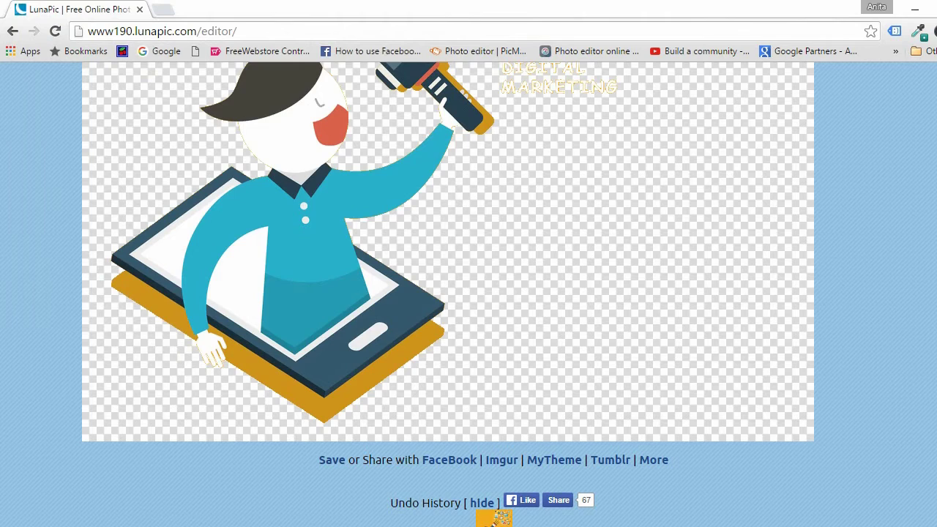
scroll(494, 518, up, 8)
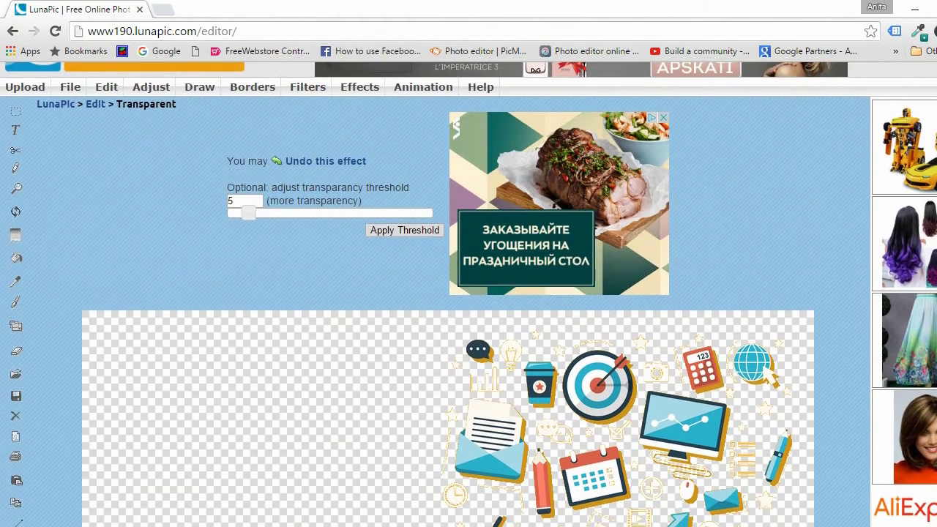
Apply a transparency threshold of 15 to remove the dark orange shadows, and save the image.
scroll(249, 123, down, 3)
drag(257, 125, 280, 123)
scroll(448, 293, down, 3)
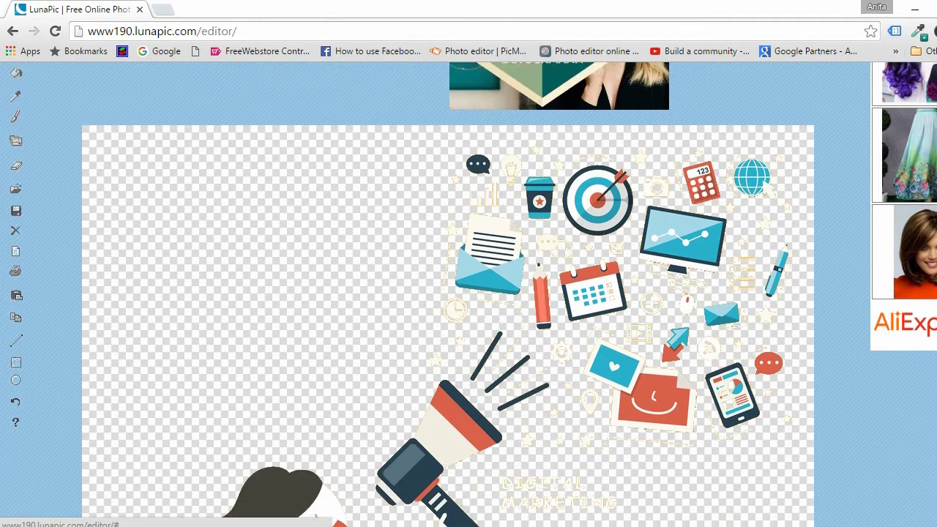
scroll(448, 292, down, 6)
scroll(505, 250, down, 5)
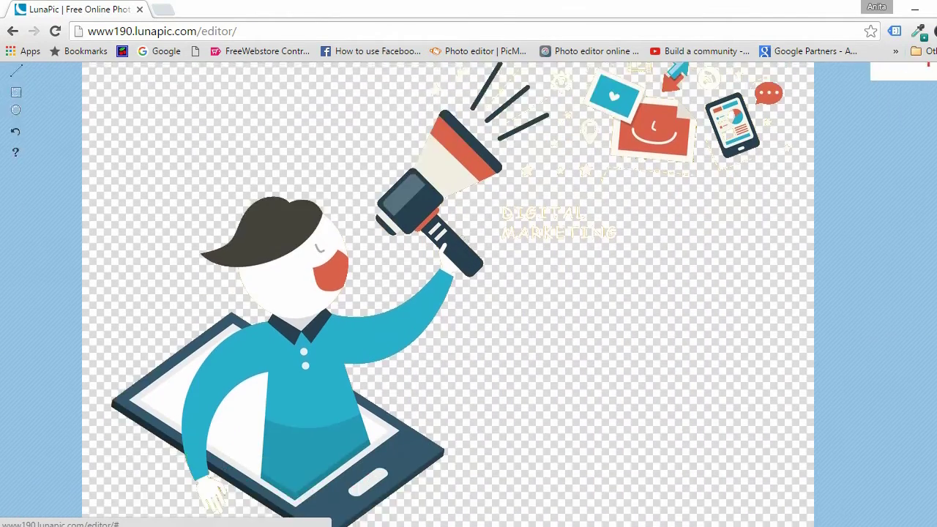
scroll(505, 249, up, 15)
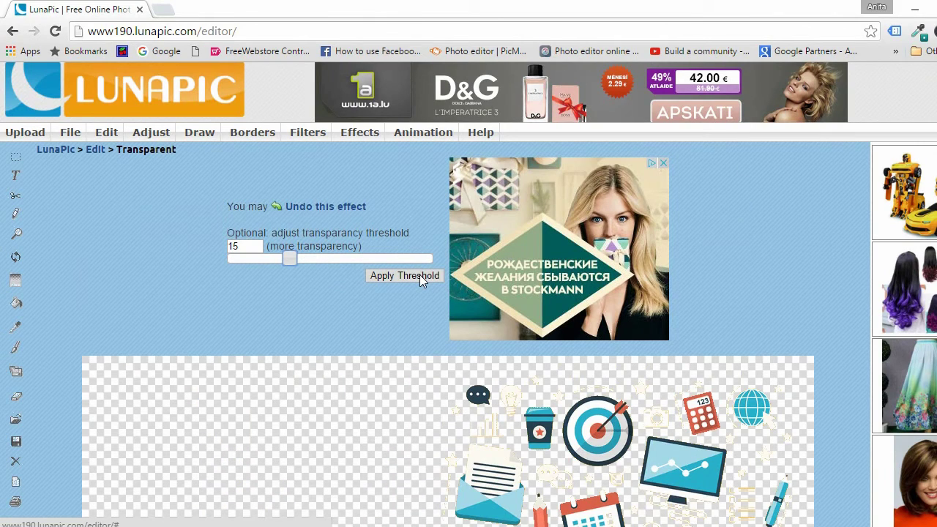
click(405, 276)
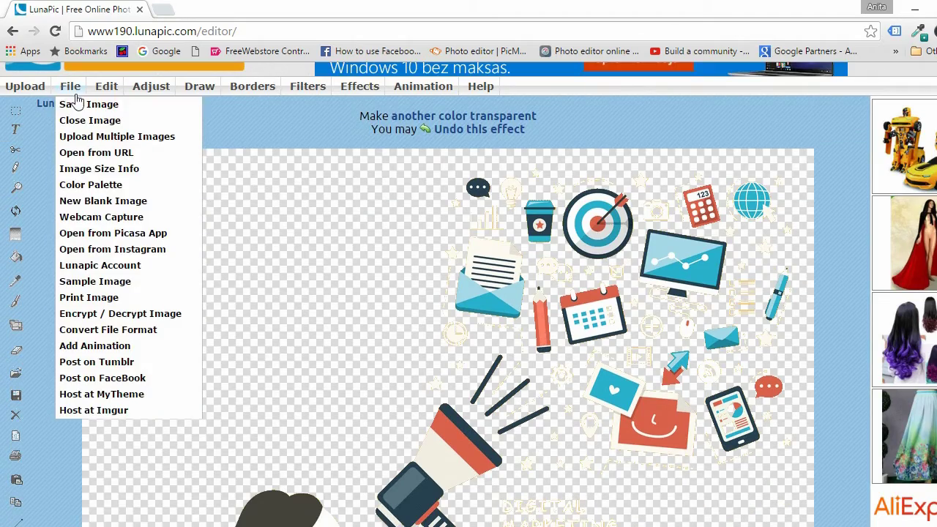
click(77, 101)
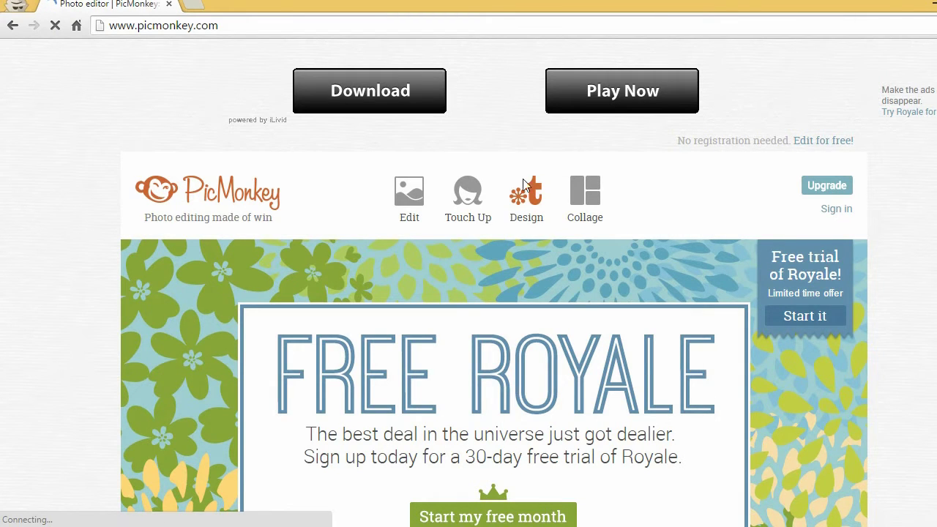
In PicMonkey, create a square design canvas and add the logo image from the kurss folder as an overlay.
mouse_move(526, 203)
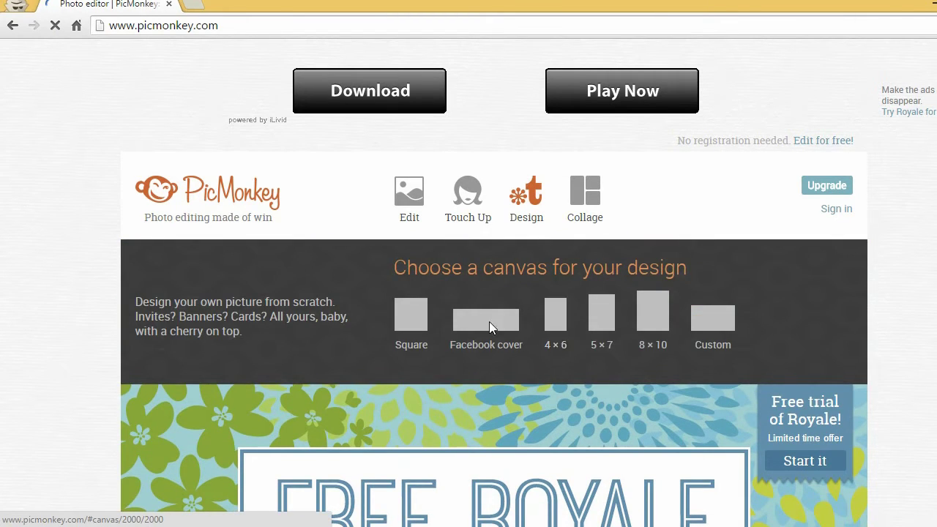
click(412, 316)
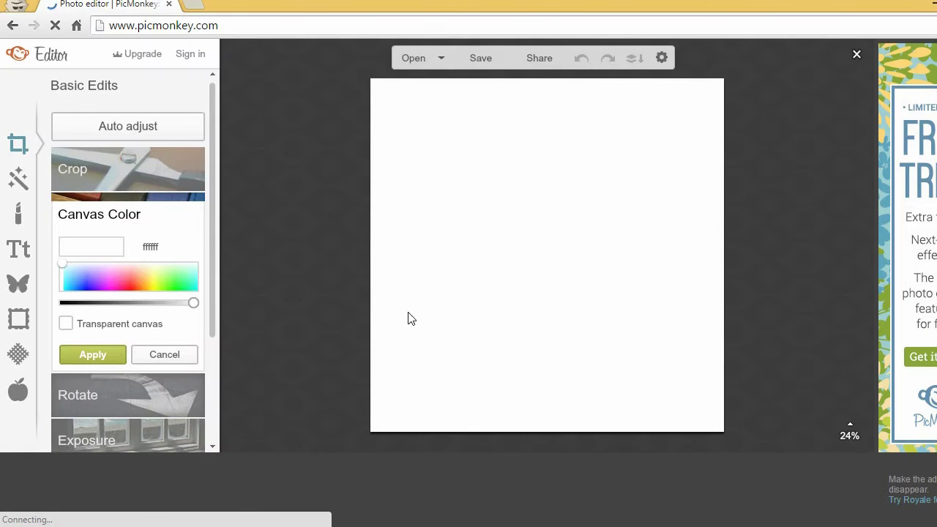
click(25, 288)
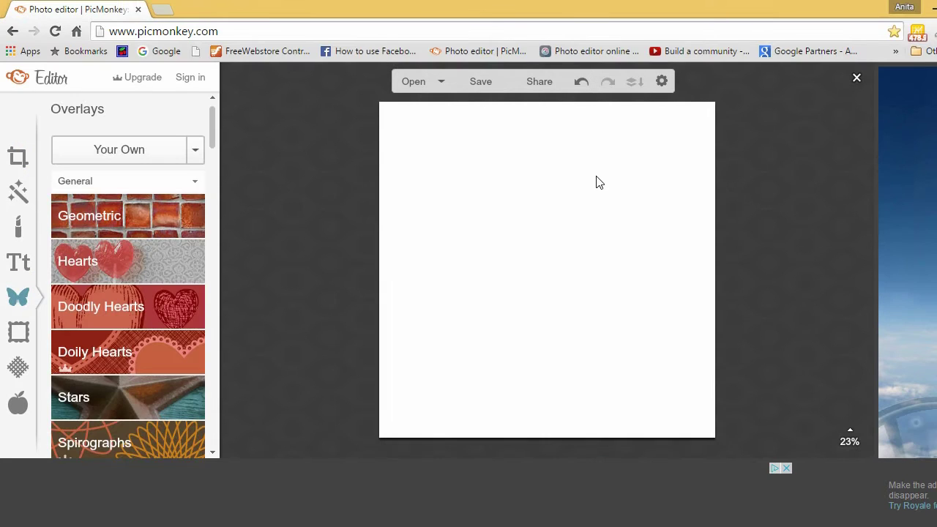
click(154, 148)
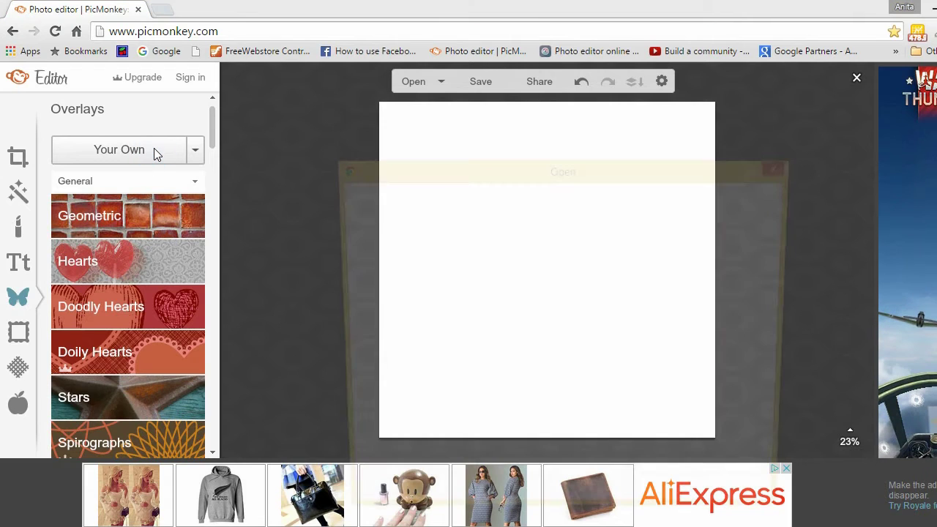
scroll(740, 279, down, 5)
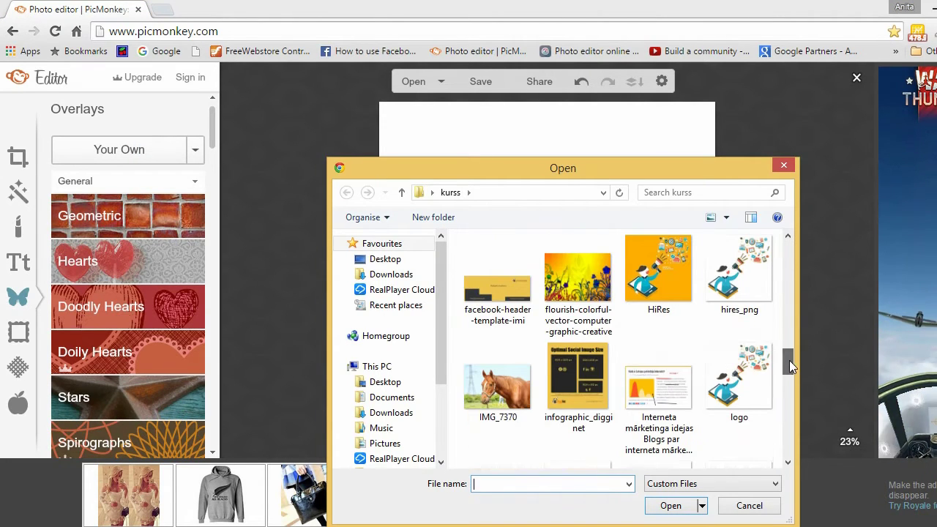
double_click(747, 380)
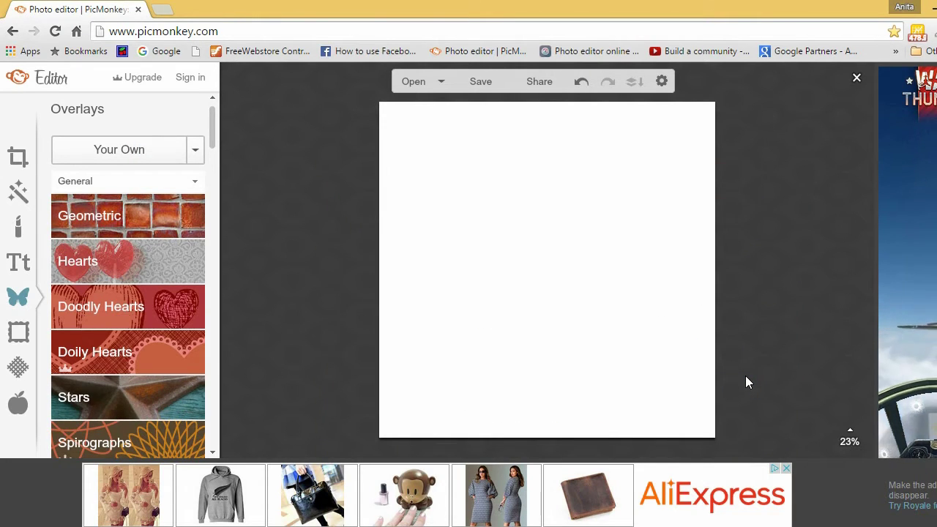
Enlarge the logo overlay to about two thirds of the canvas width and shift it toward the canvas's right edge.
drag(576, 231, 661, 145)
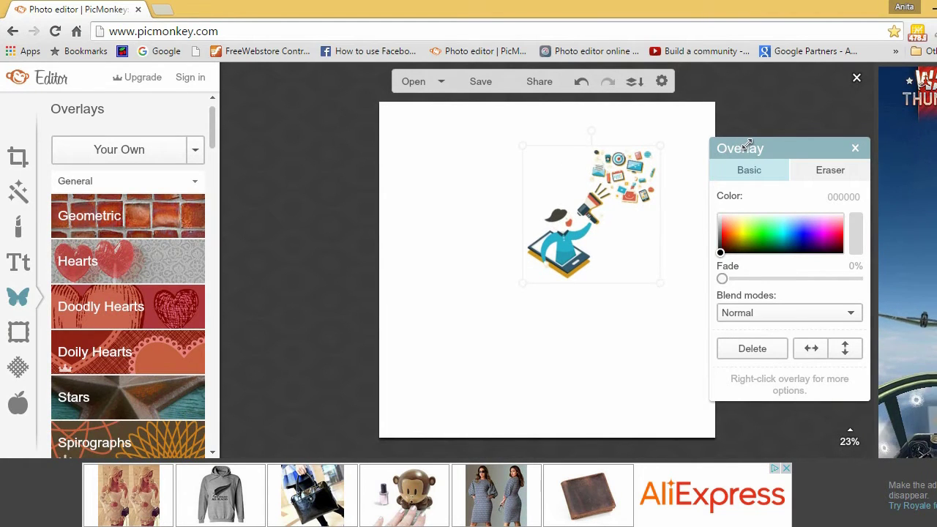
drag(521, 288, 423, 420)
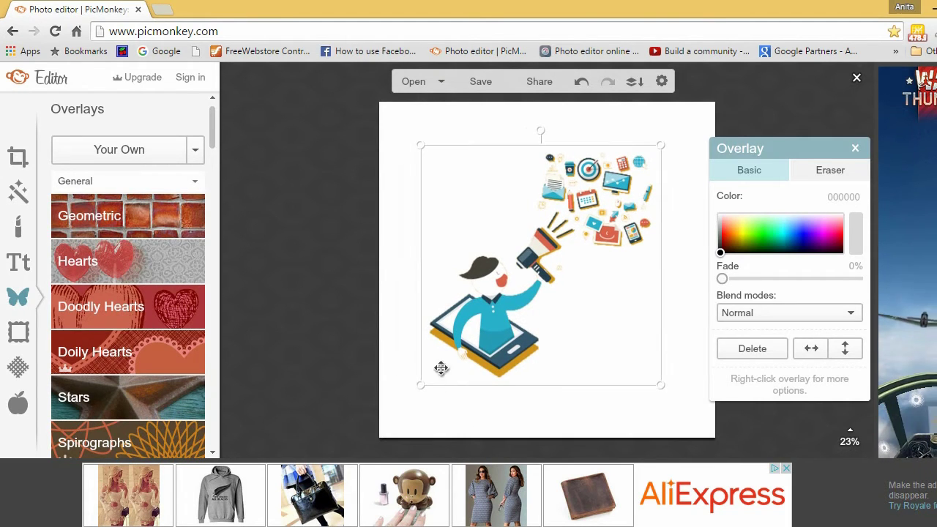
drag(494, 316, 519, 317)
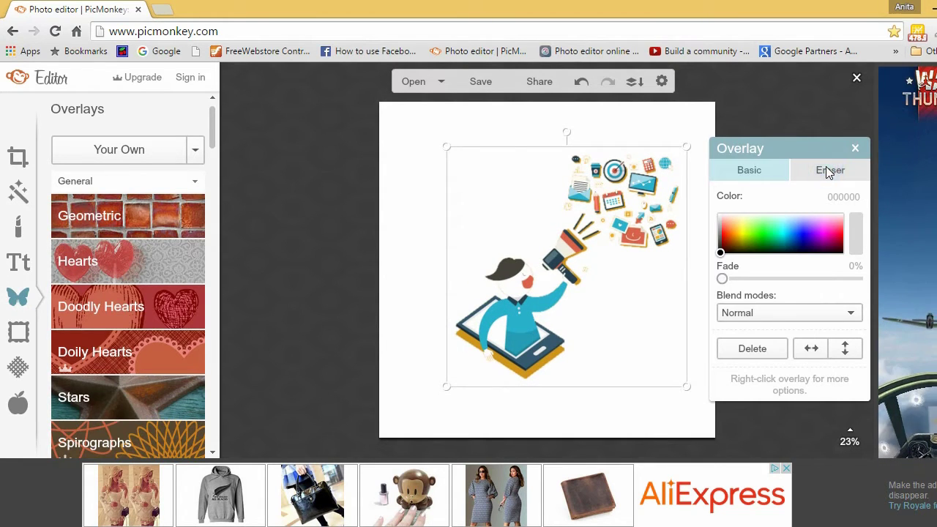
Erase the cluster of marketing icons above the megaphone from the overlay with eraser size 87.
click(826, 167)
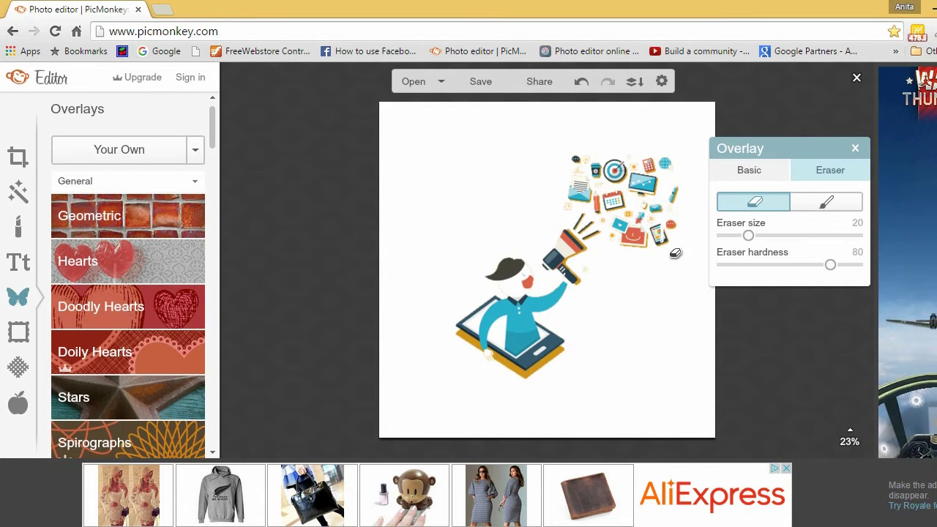
click(748, 235)
drag(842, 242, 841, 242)
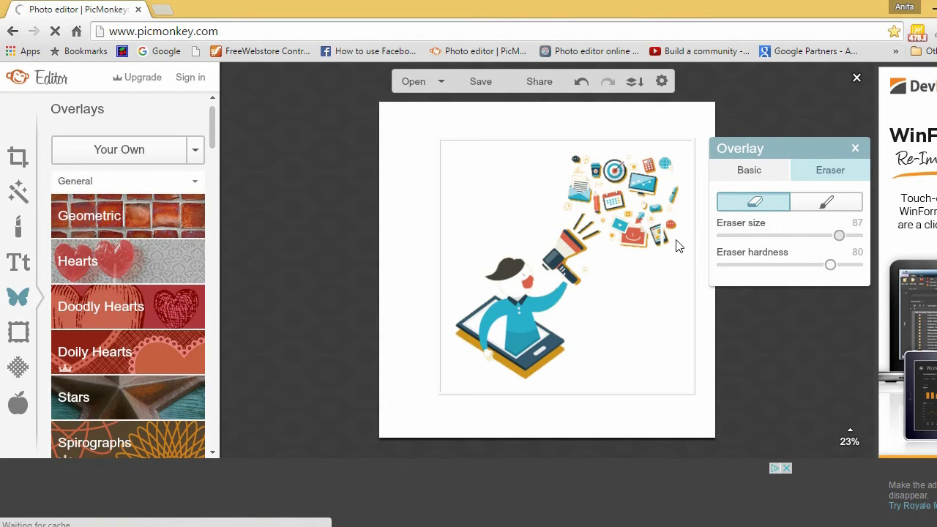
click(644, 241)
mouse_move(660, 271)
mouse_down()
mouse_move(635, 229)
mouse_move(592, 217)
mouse_move(604, 198)
mouse_move(632, 187)
mouse_move(680, 244)
mouse_move(651, 241)
mouse_move(704, 228)
mouse_move(683, 189)
mouse_up()
click(654, 183)
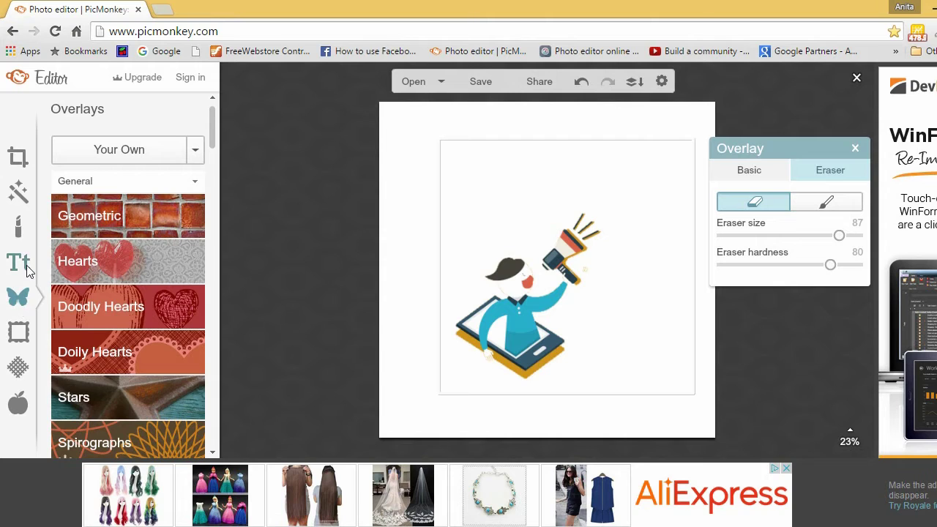
Change the canvas color to the blue-violet shade 5749ff behind the logo overlay.
click(18, 158)
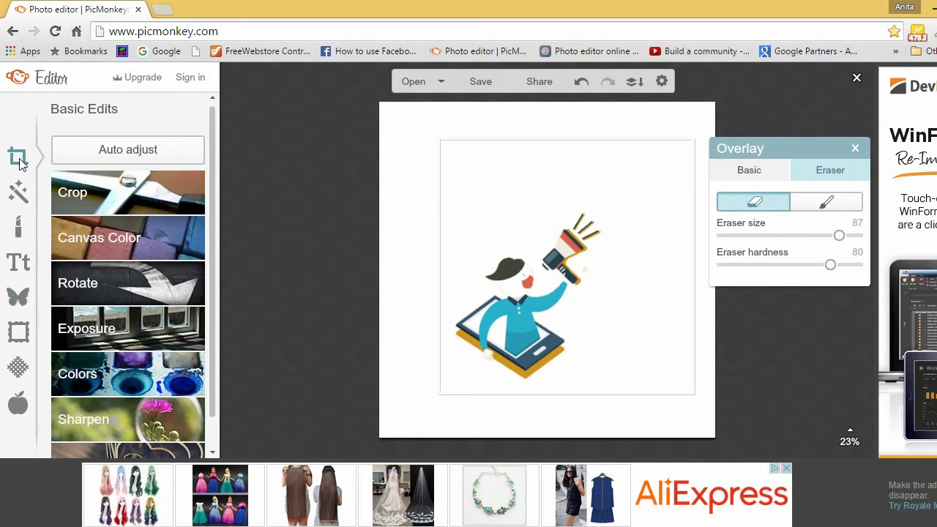
click(116, 245)
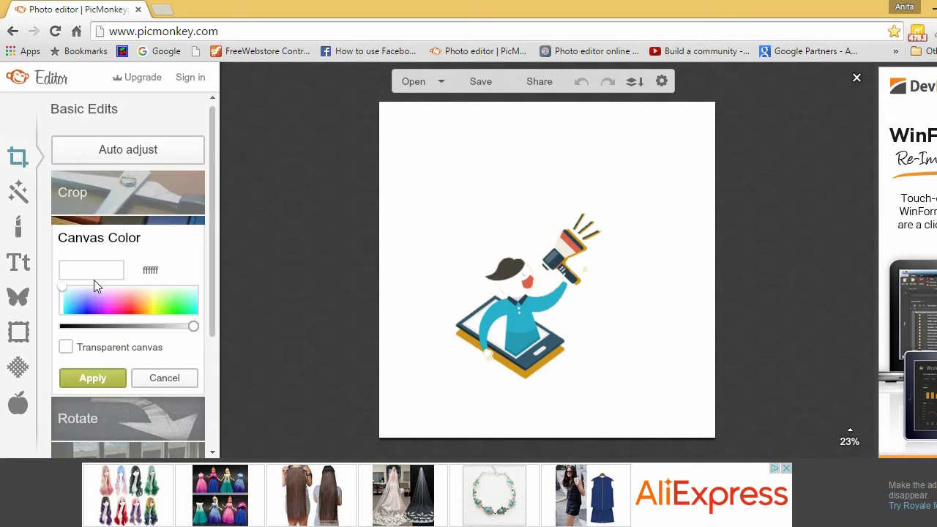
click(88, 308)
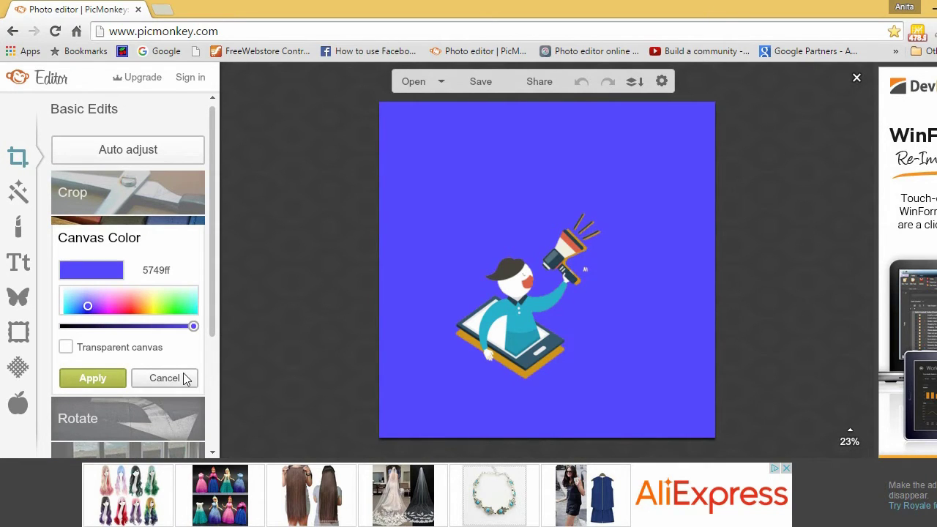
click(121, 378)
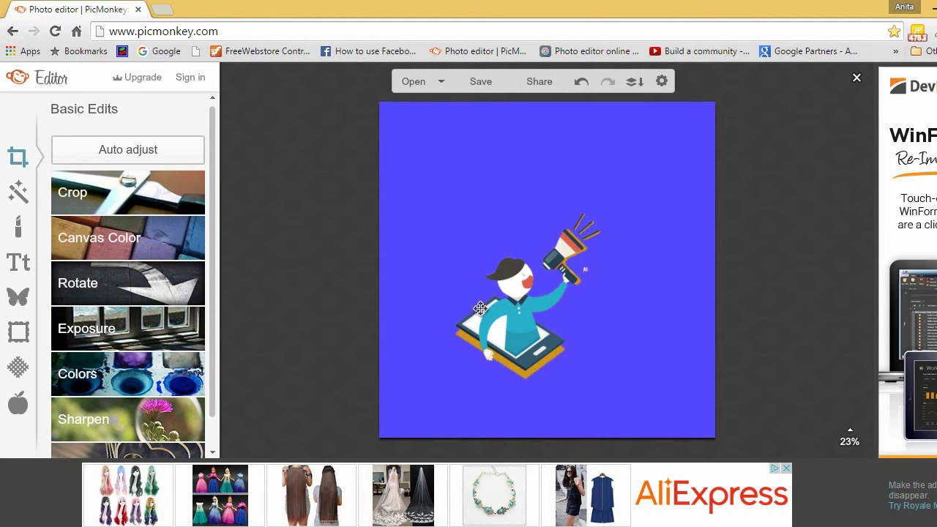
Erase the leftover white speck beside the megaphone from the overlay, and make the canvas transparent.
click(555, 270)
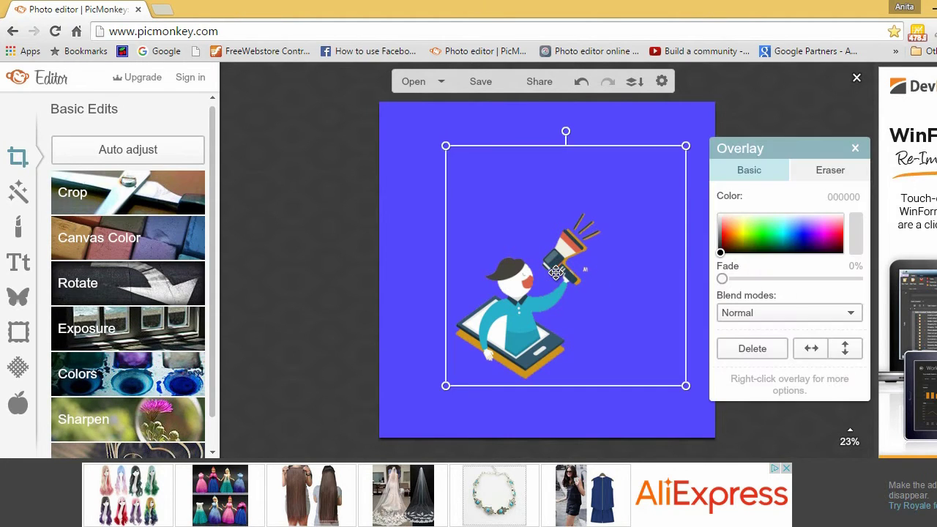
click(817, 176)
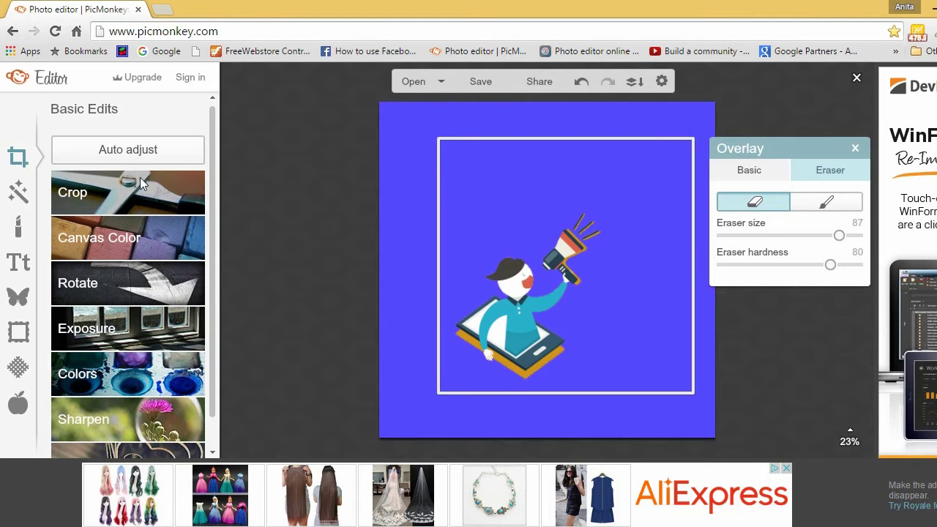
click(137, 251)
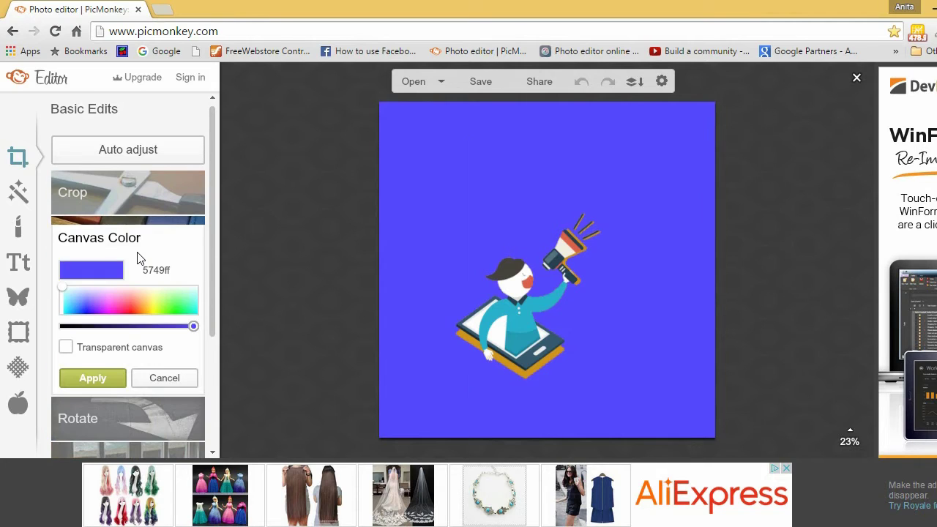
click(66, 348)
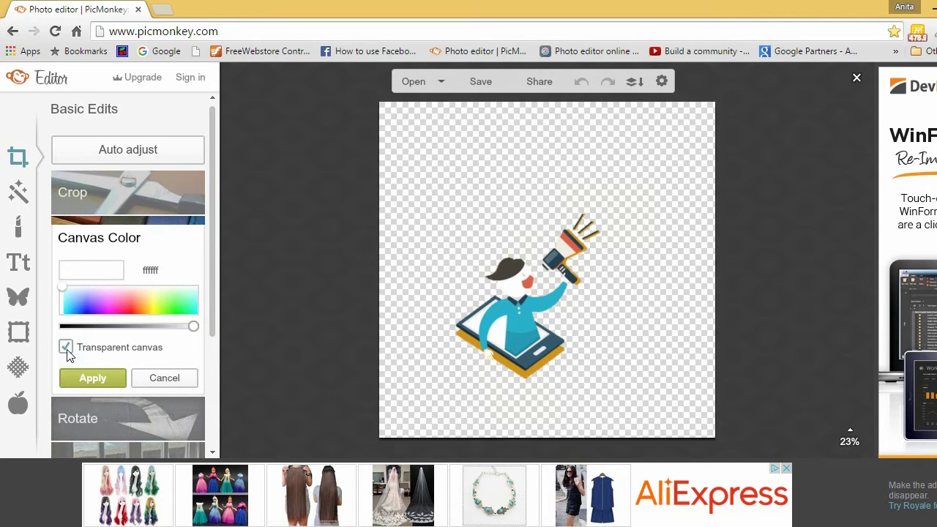
click(85, 370)
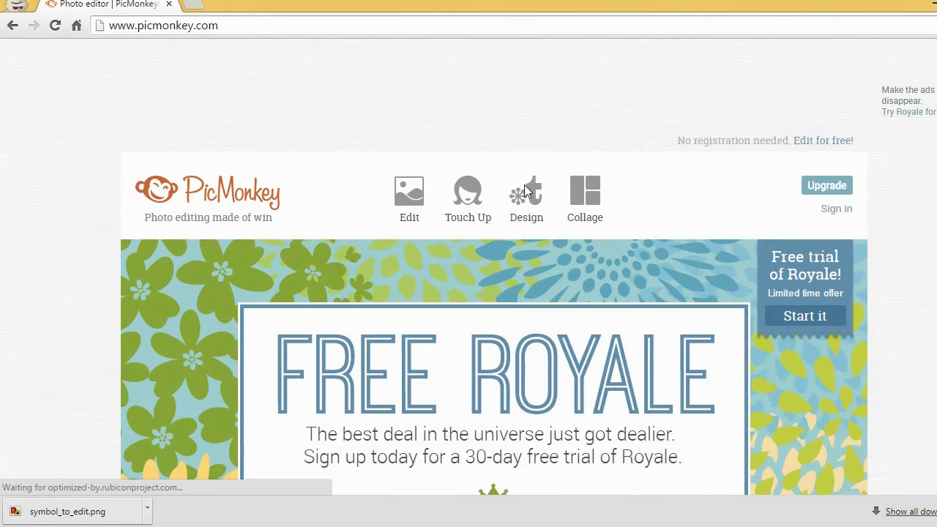
Open the symbol_to_edit image from the kurss folder on the computer for photo editing.
click(404, 194)
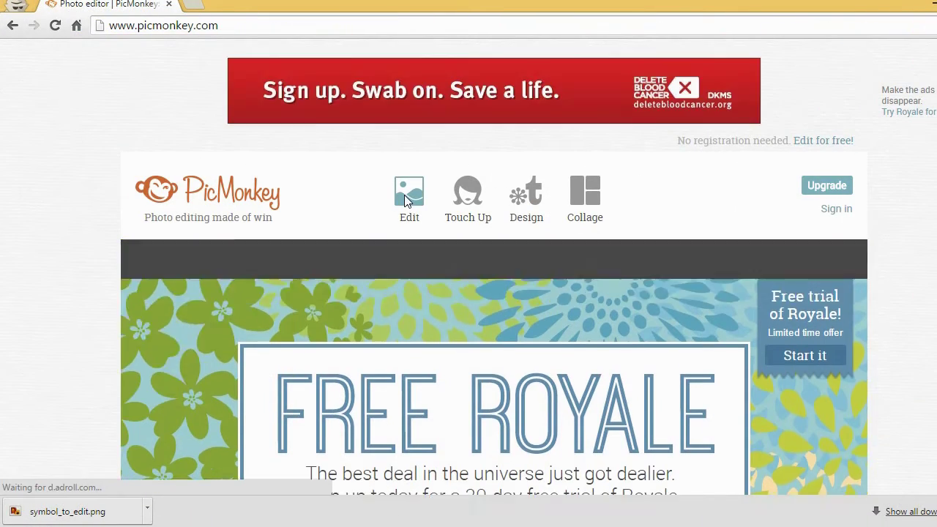
click(414, 330)
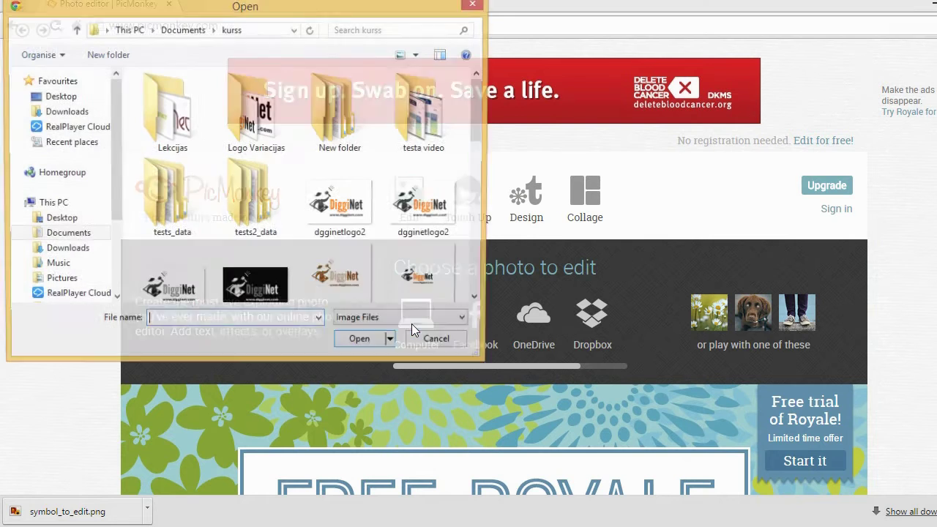
drag(479, 126, 481, 252)
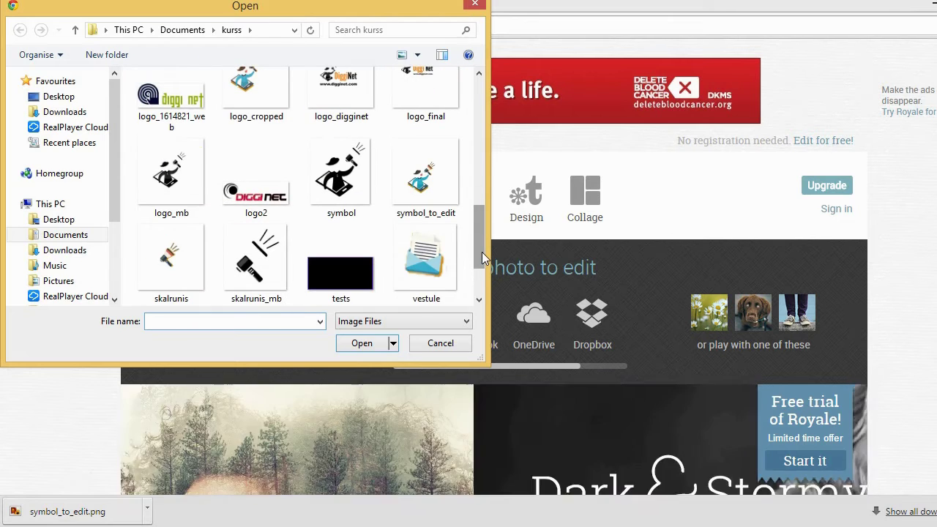
double_click(440, 188)
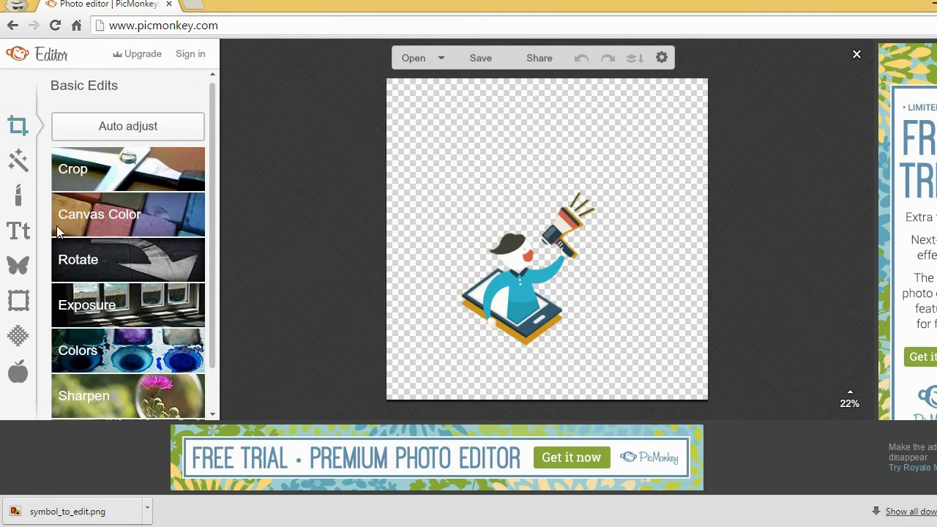
Apply the Black and White effect to the whole illustration with an orange filter and 0% fade.
click(18, 159)
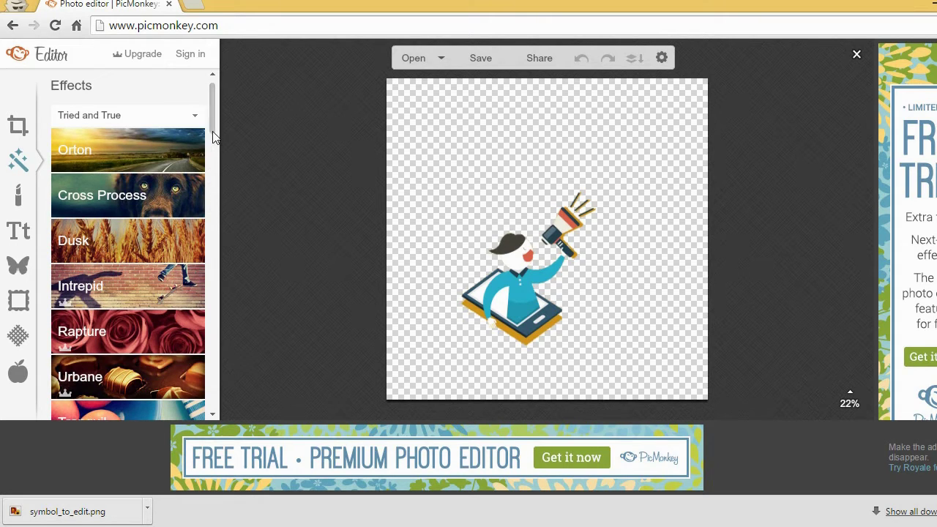
scroll(213, 146, down, 1)
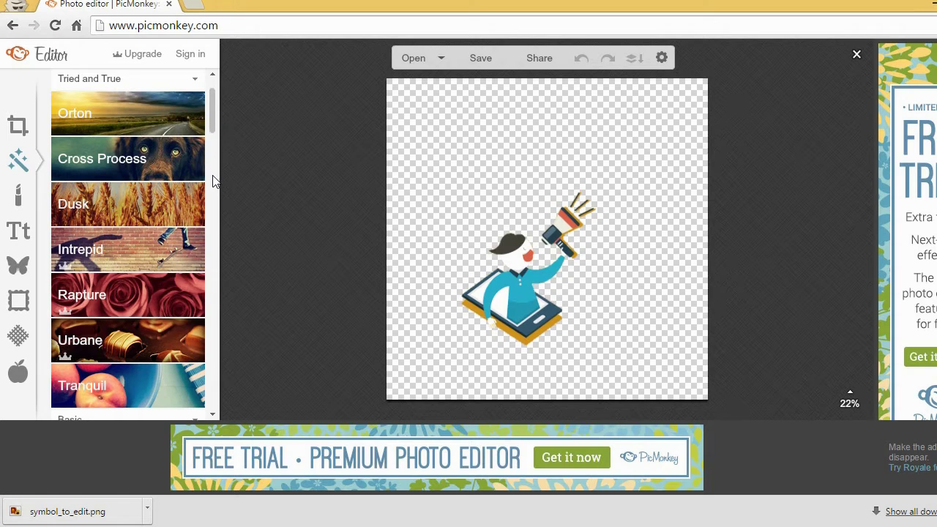
drag(213, 162, 213, 165)
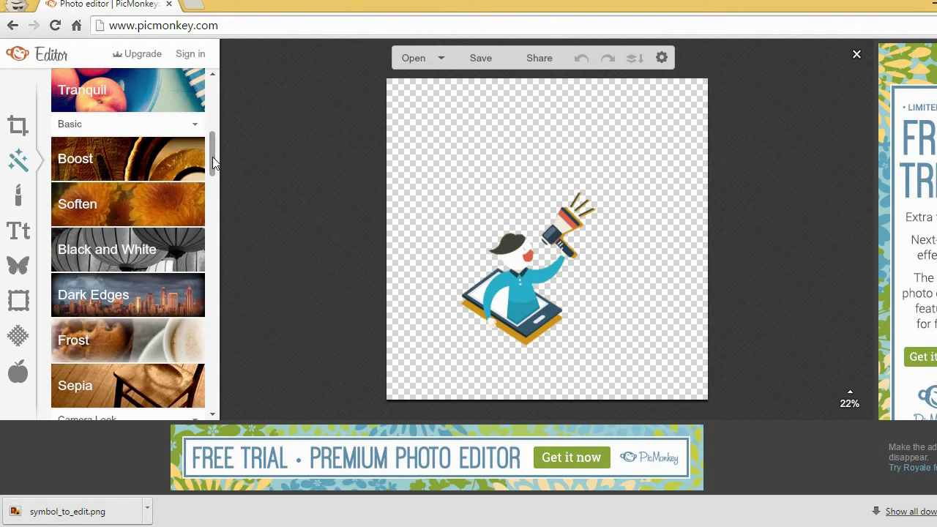
click(144, 248)
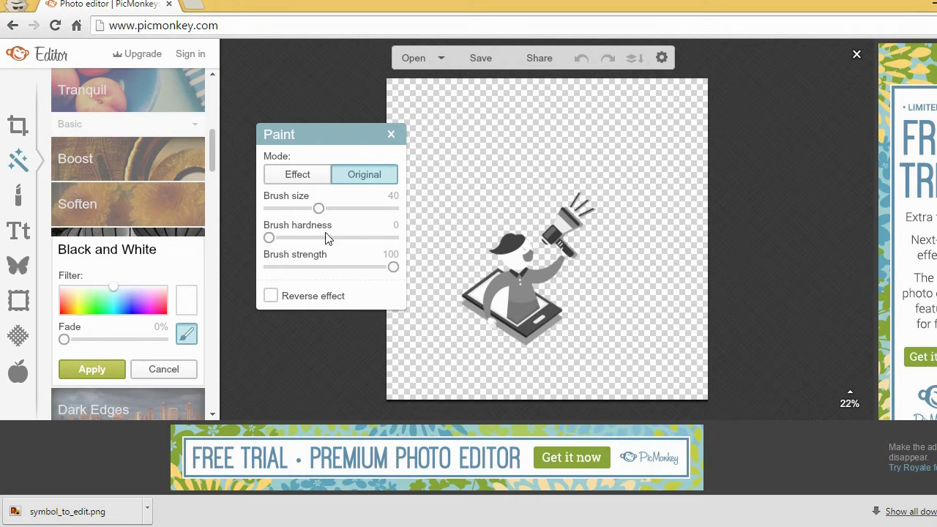
click(132, 315)
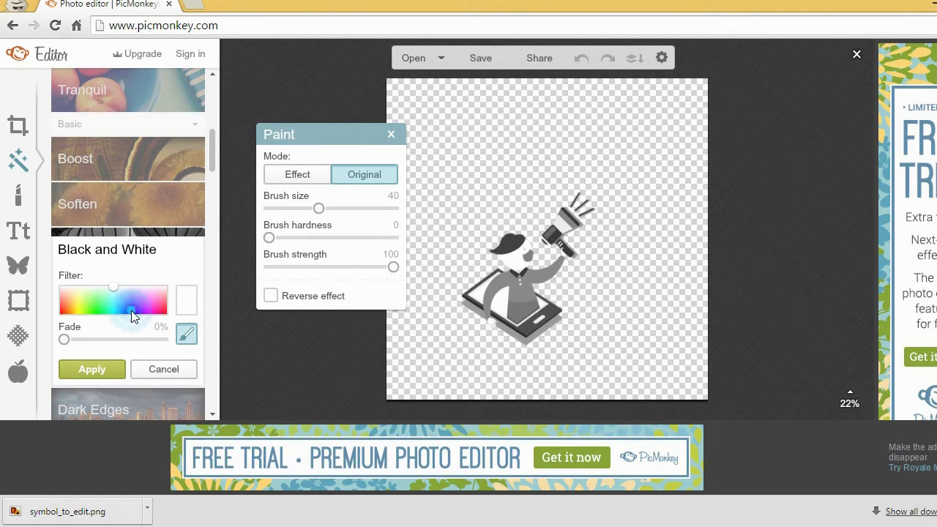
click(69, 308)
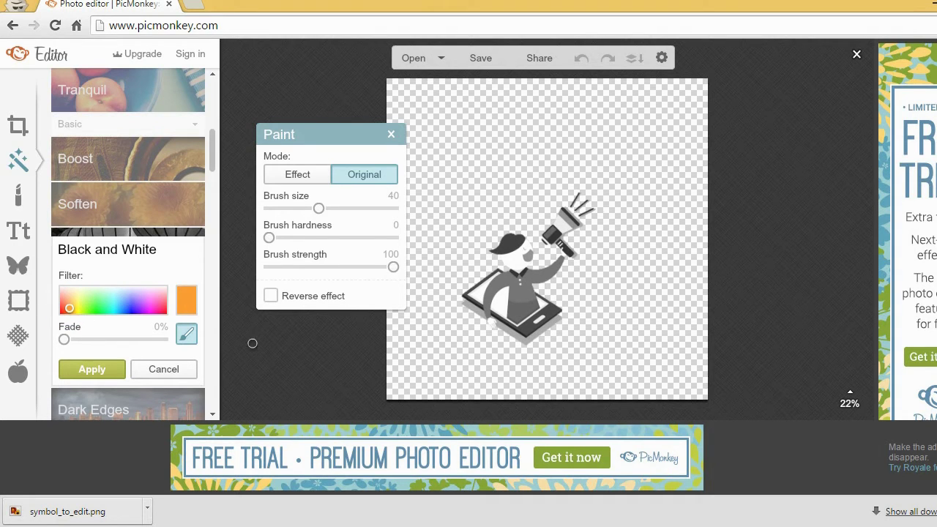
click(186, 334)
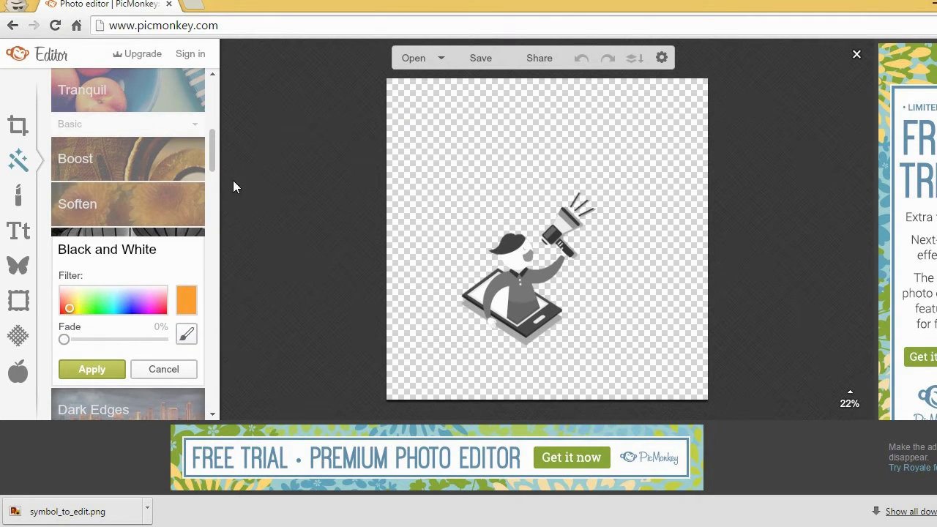
click(173, 163)
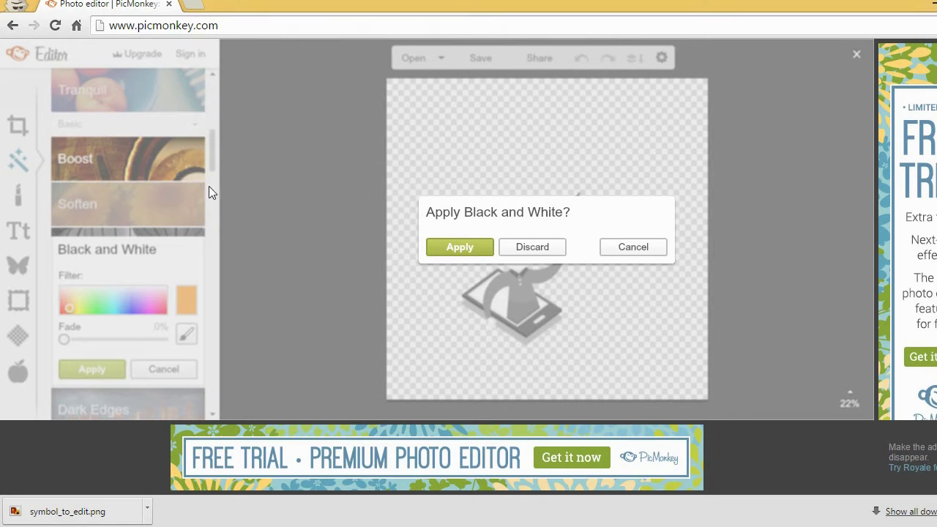
click(461, 246)
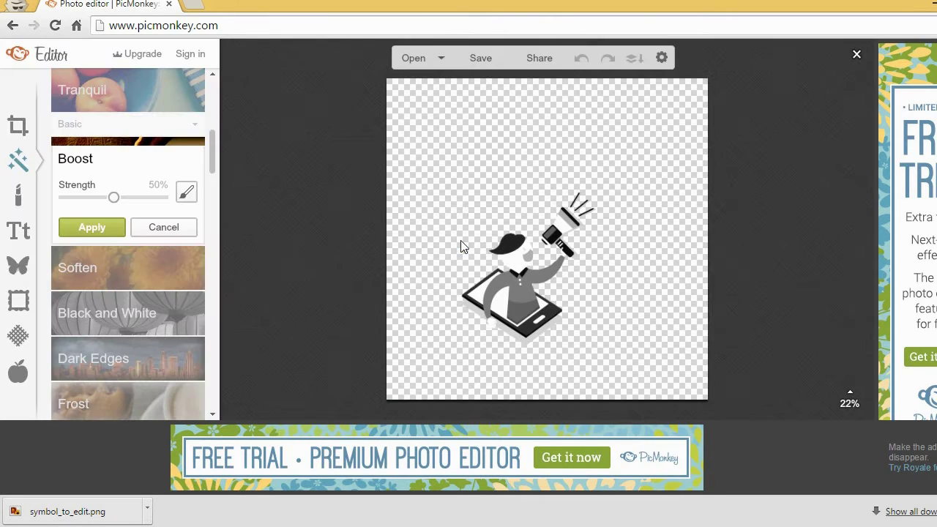
Apply the Boost effect to the illustration at 96% strength.
drag(114, 199, 116, 199)
click(137, 198)
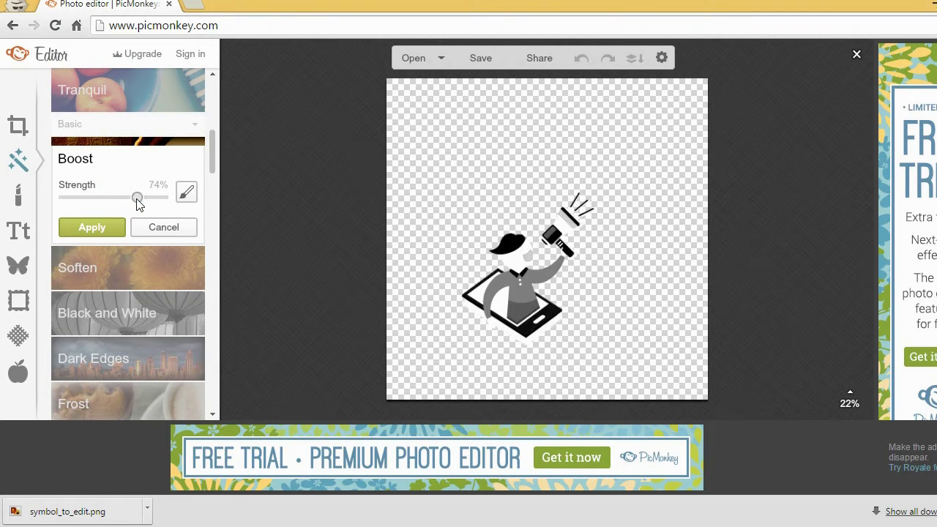
drag(143, 195, 162, 198)
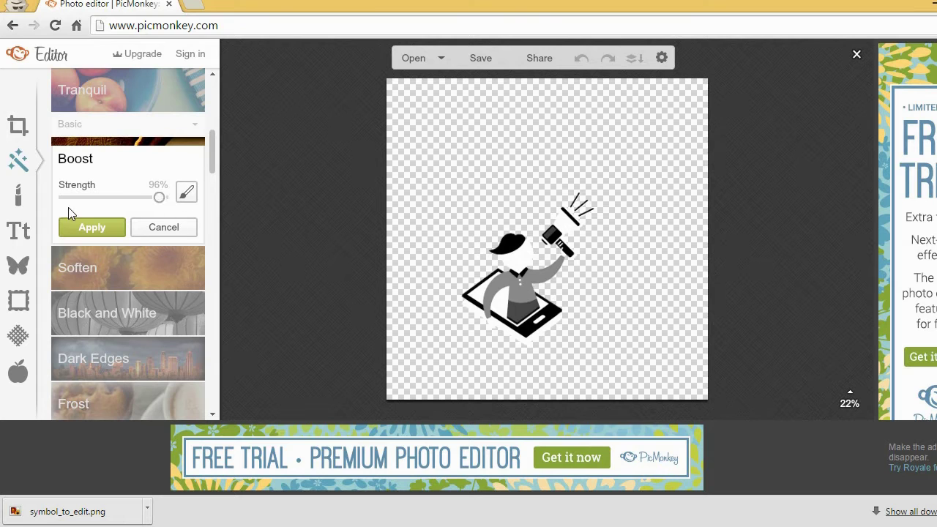
click(96, 227)
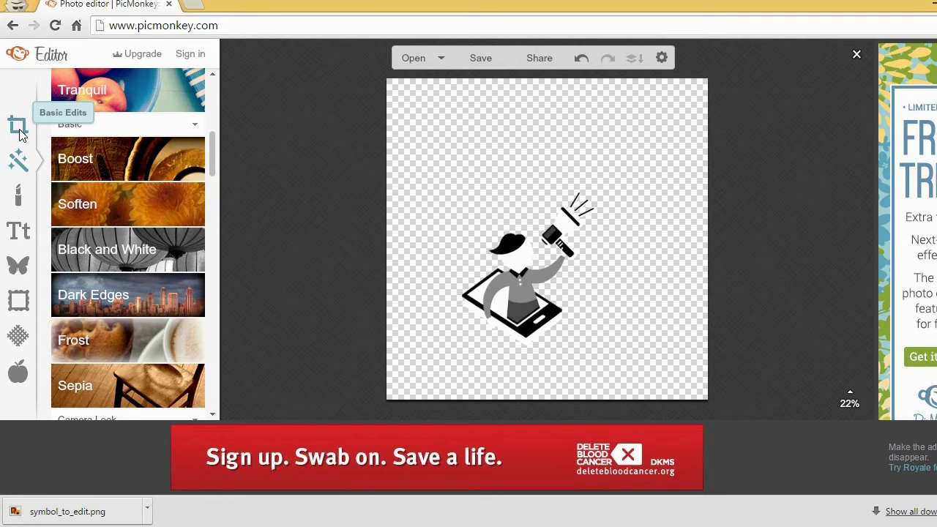
Crop the image closely around the figure, phone and megaphone without fixed proportions.
click(18, 126)
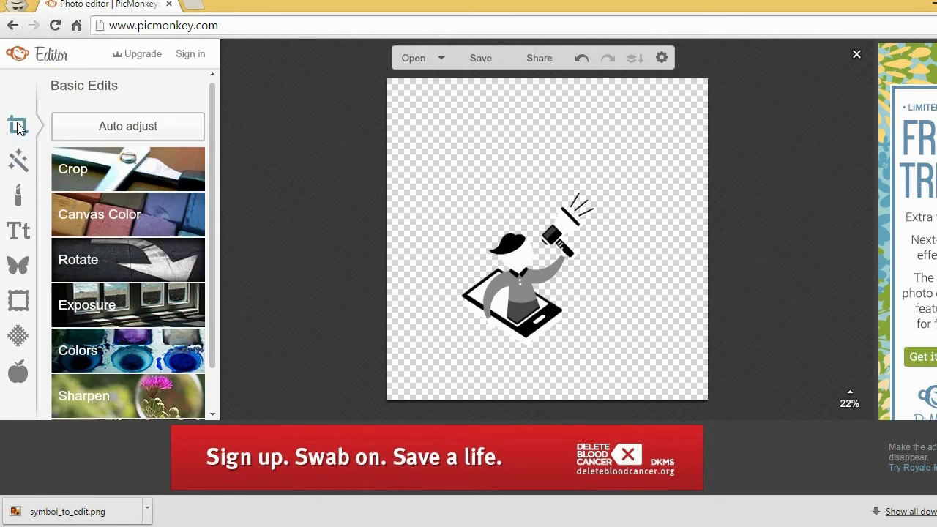
click(128, 168)
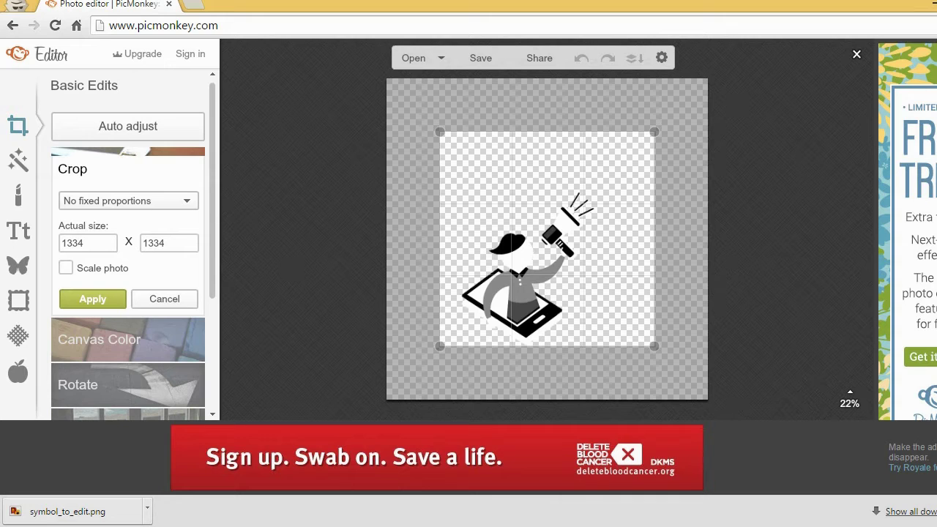
drag(443, 131, 439, 183)
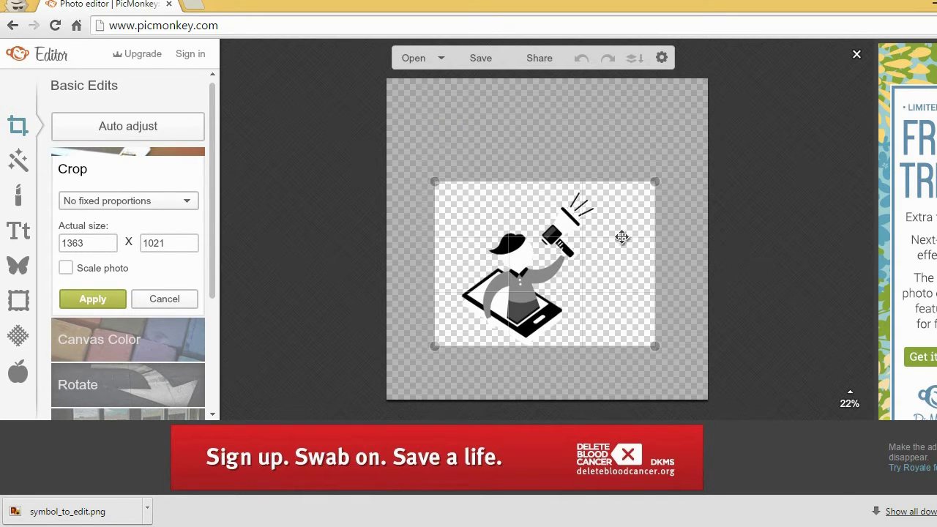
drag(654, 247, 611, 247)
drag(436, 259, 446, 259)
click(112, 295)
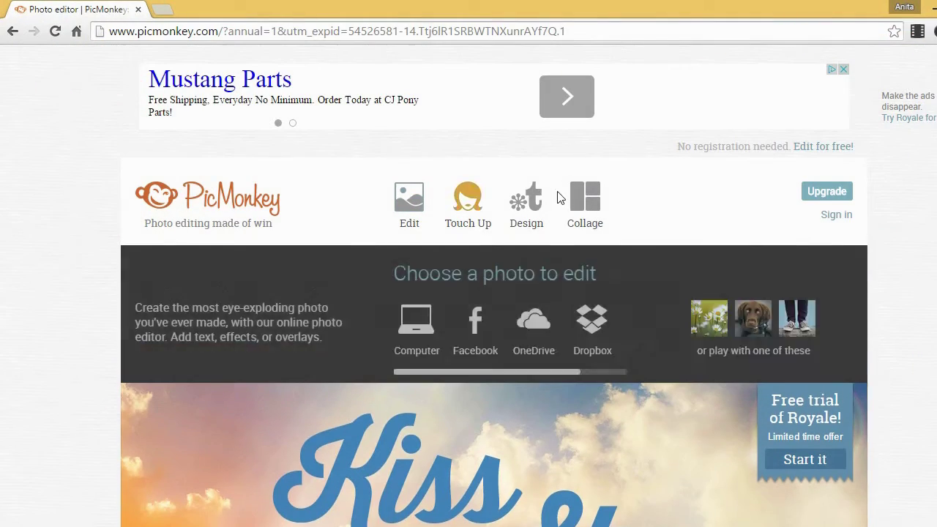
Create a new square design canvas and make it transparent.
mouse_move(540, 207)
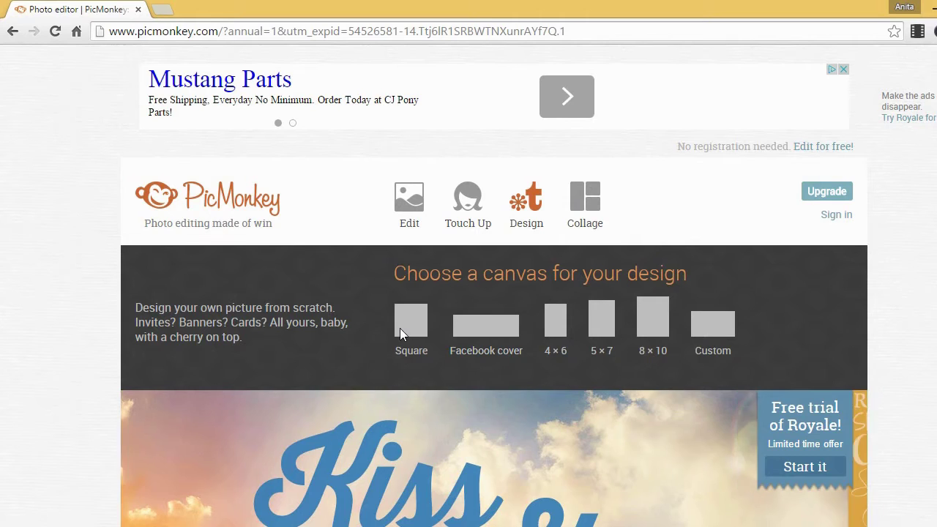
click(407, 331)
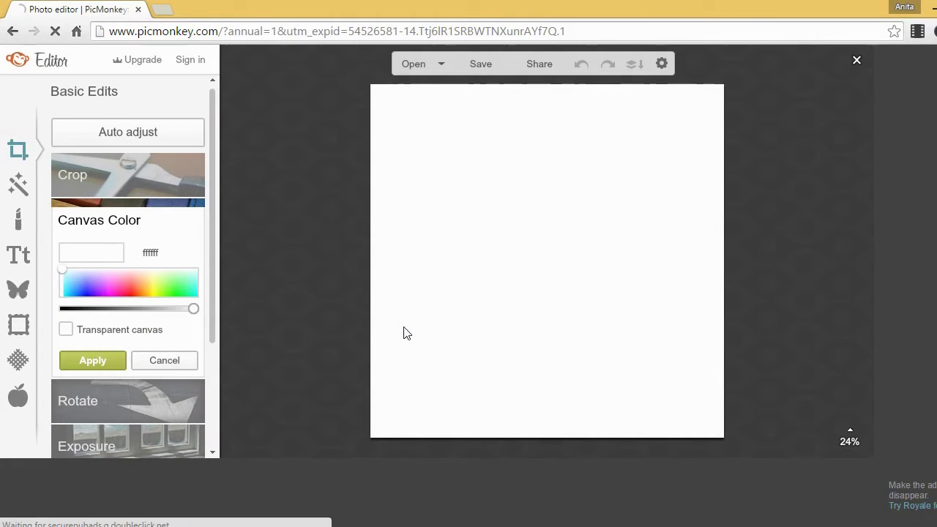
click(66, 330)
click(103, 359)
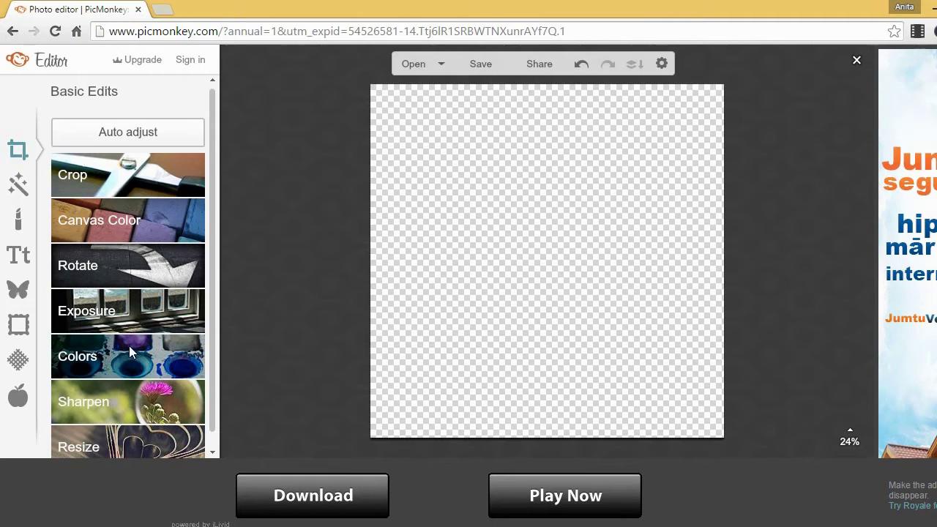
Add the text "Diggi Net" to the canvas, widen its text box and enlarge it to size 253.
click(28, 254)
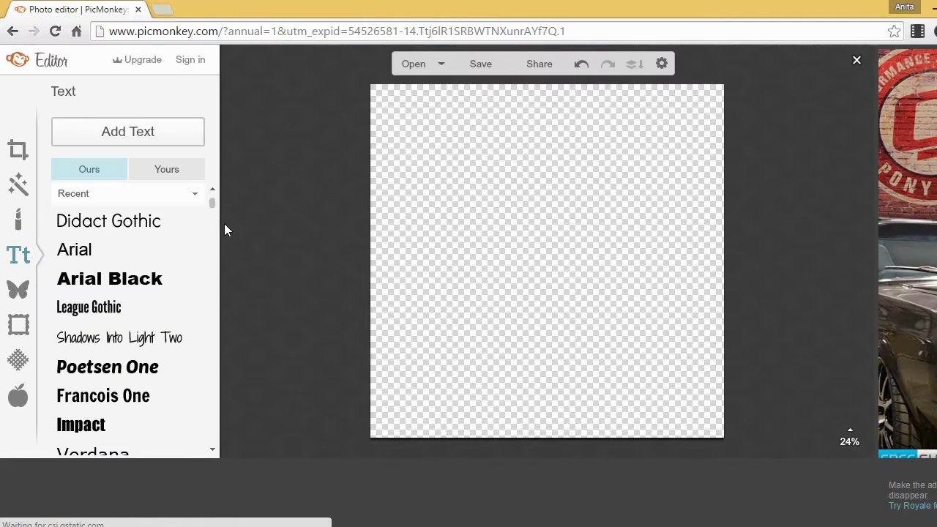
click(142, 132)
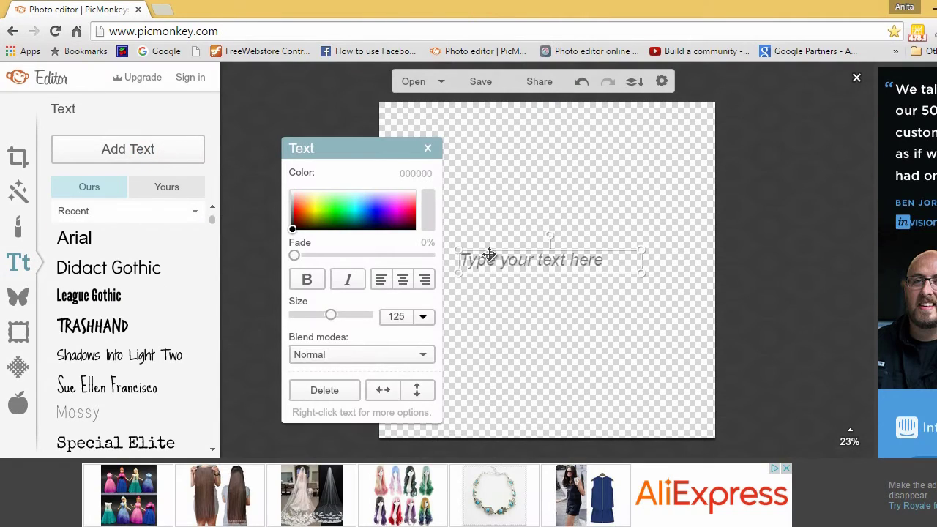
click(489, 254)
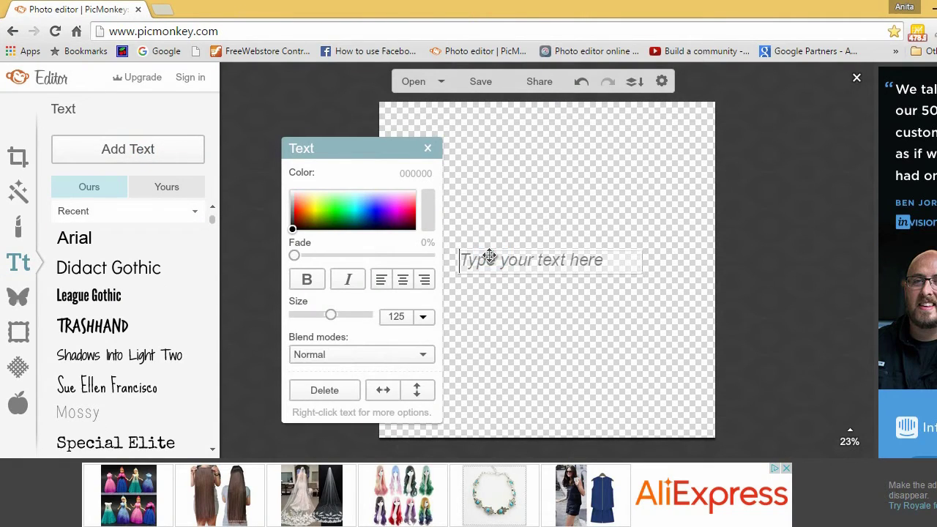
text(Diggi Net)
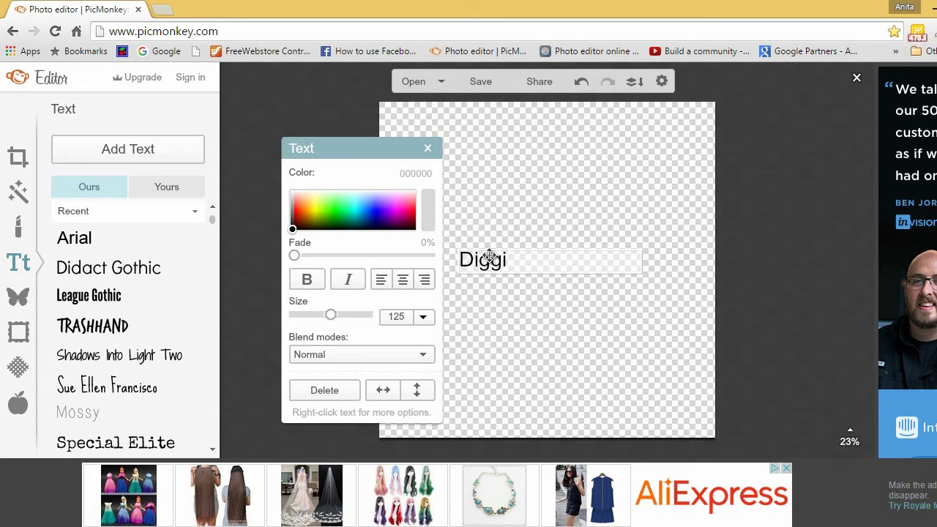
key(Escape)
click(539, 259)
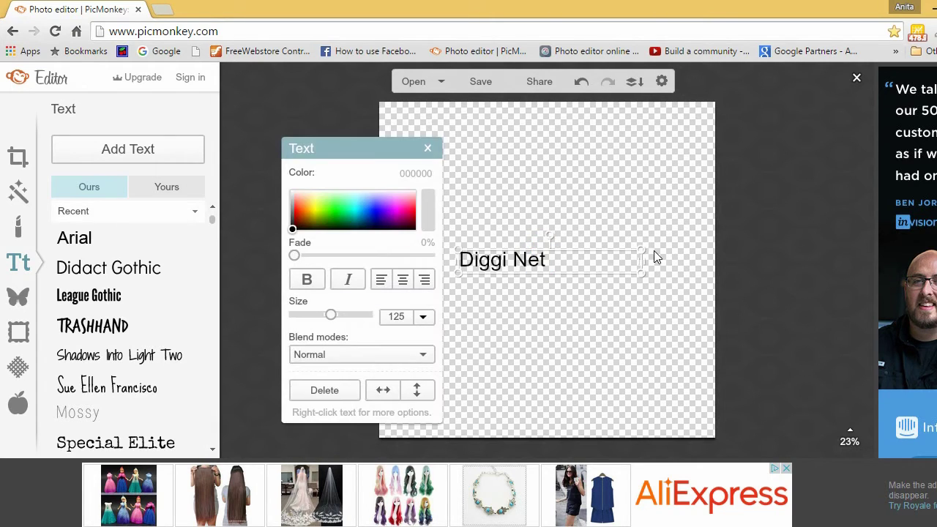
drag(642, 248, 719, 258)
drag(330, 320, 341, 321)
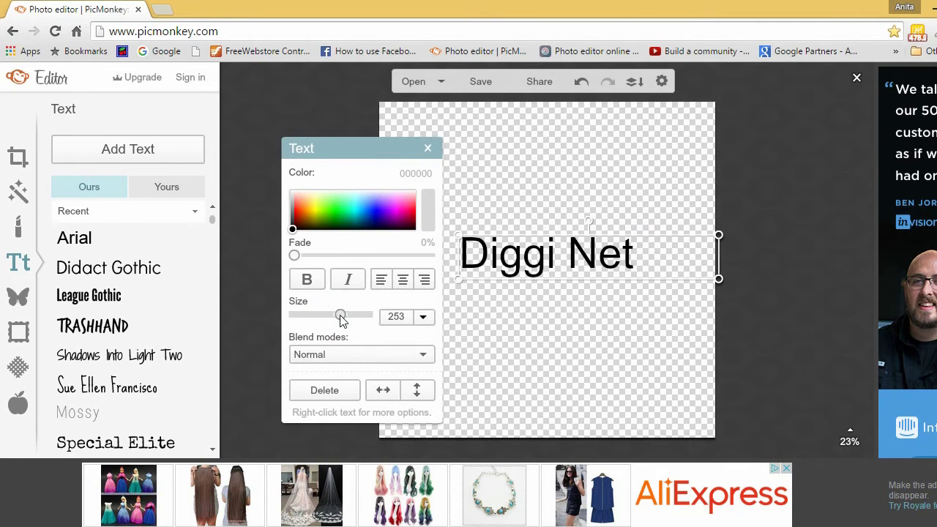
Add the black-and-white "symbol" image from the kurss folder to the canvas as an own overlay.
click(20, 294)
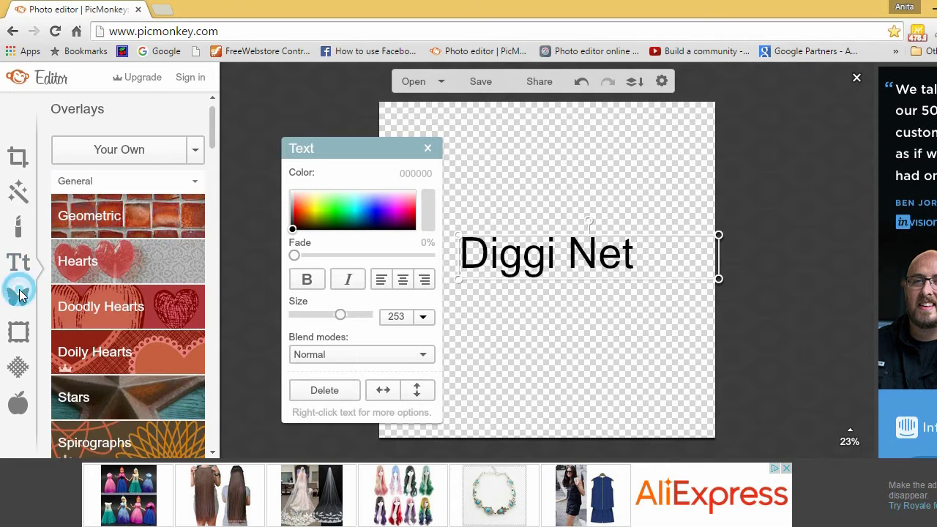
click(130, 150)
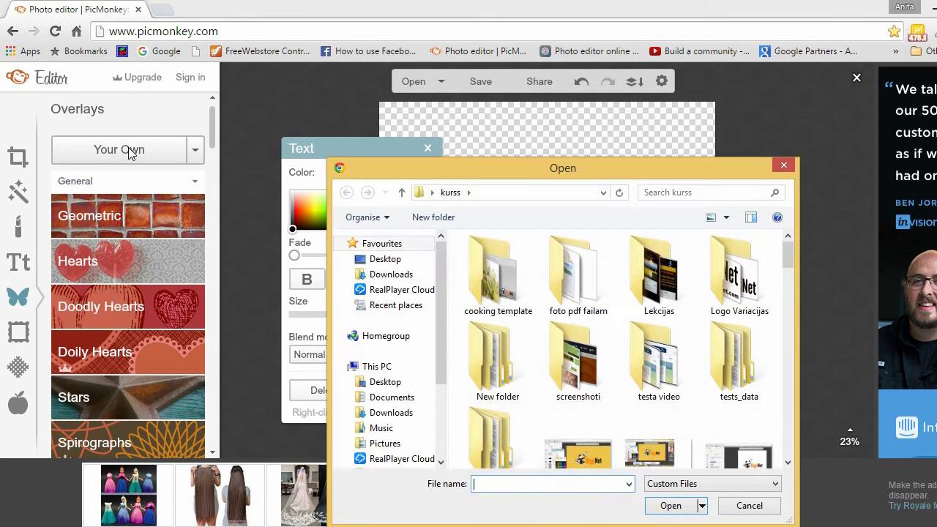
drag(787, 253, 790, 398)
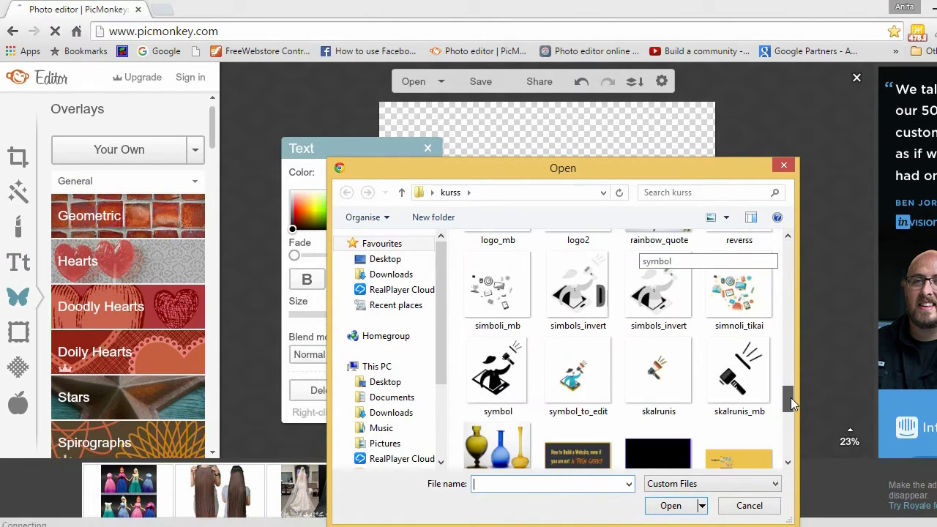
double_click(503, 362)
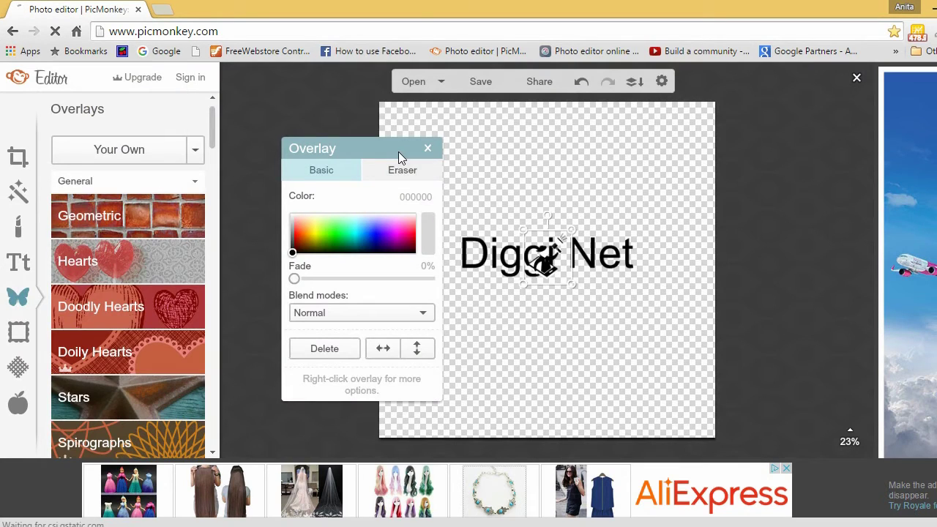
drag(398, 151, 276, 106)
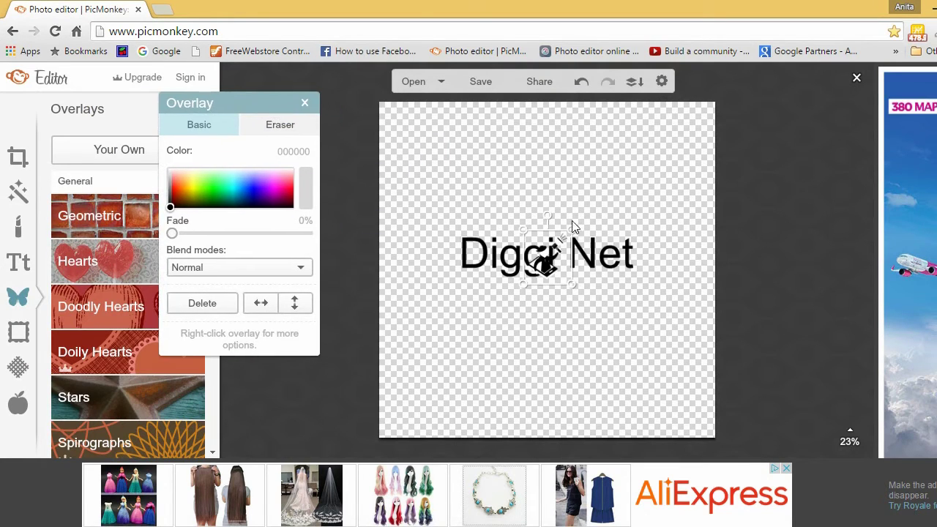
Reduce the Diggi Net text to size 205 and enlarge the symbol, placing it just to the left of the text.
drag(542, 254, 487, 243)
click(546, 254)
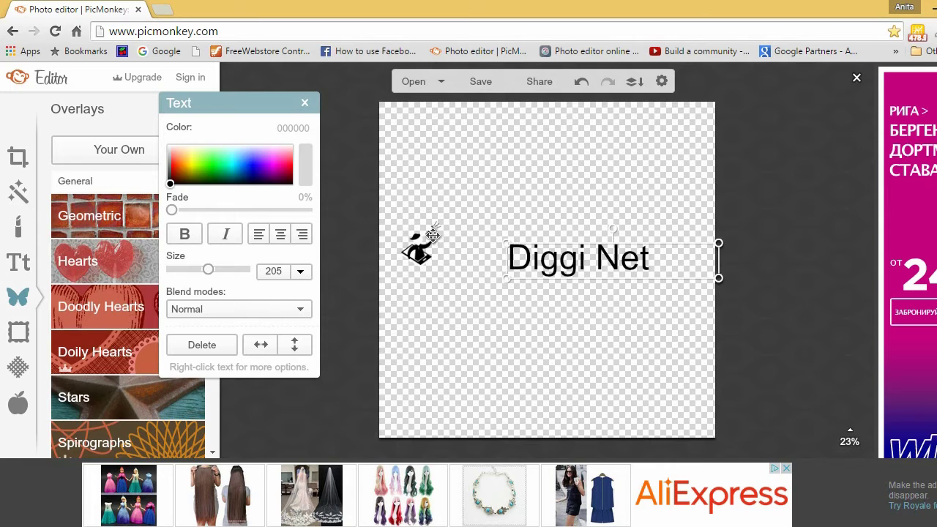
drag(429, 235, 456, 243)
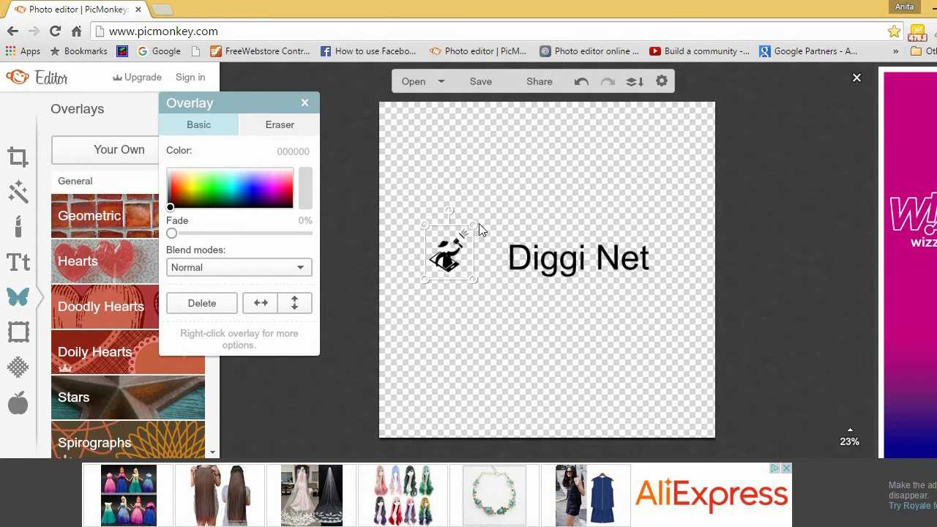
drag(476, 226, 566, 161)
drag(449, 221, 440, 248)
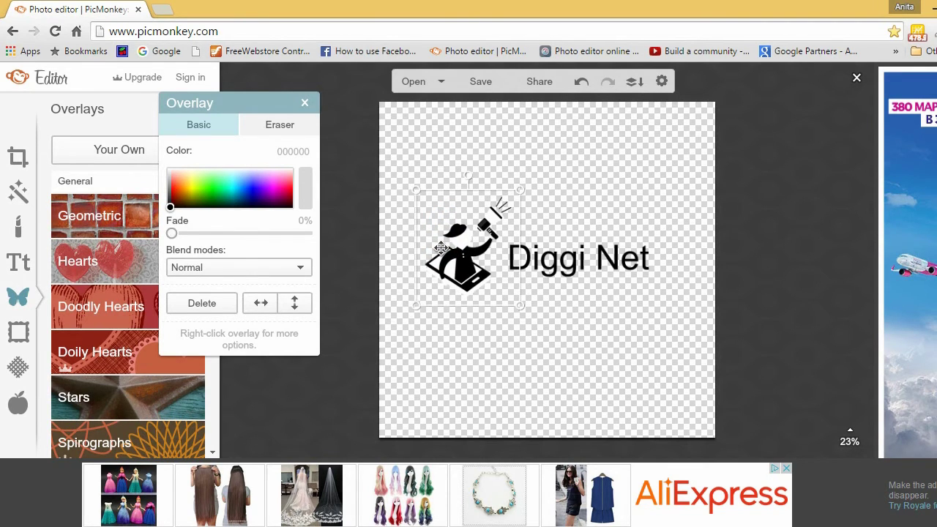
Set the font of the Diggi Net text to League Gothic.
click(552, 258)
click(20, 265)
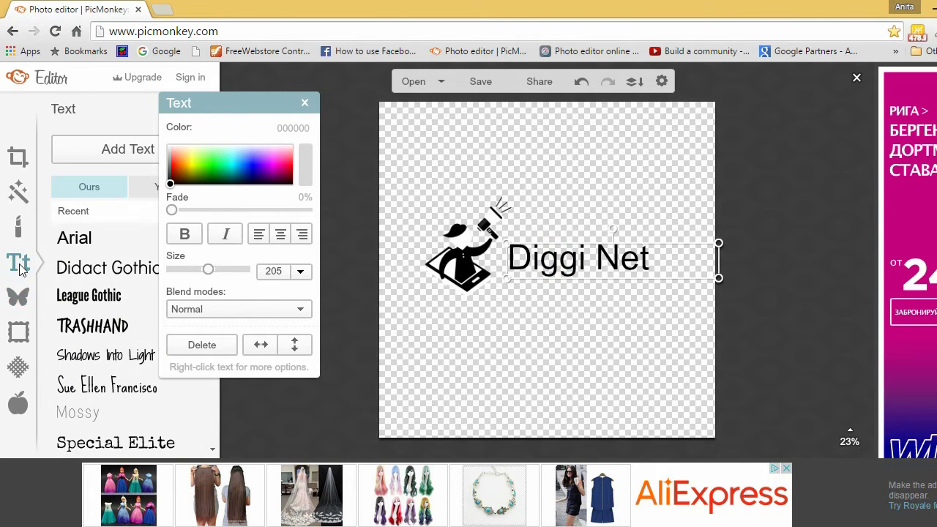
click(103, 300)
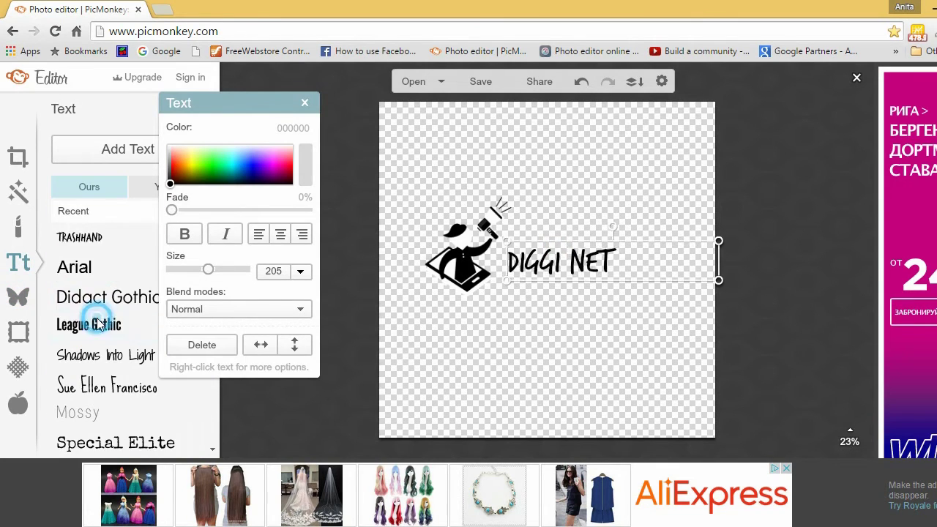
click(95, 325)
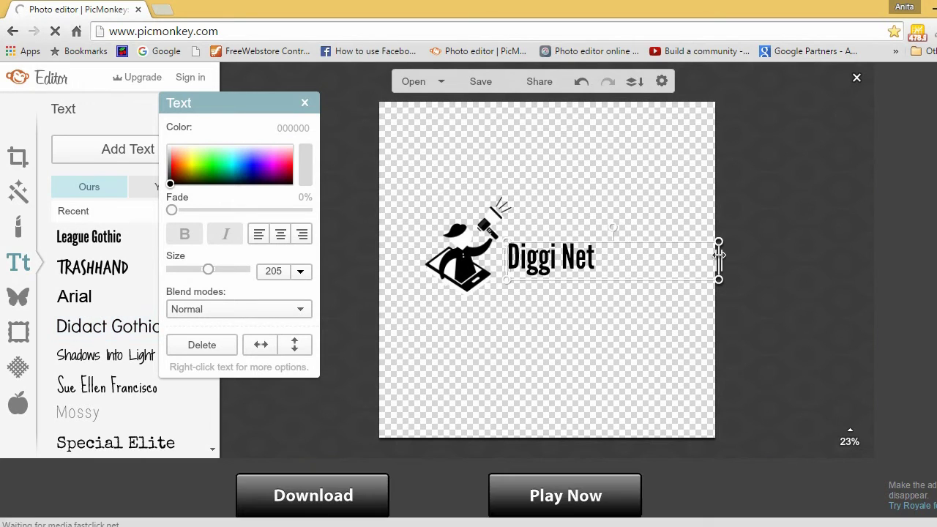
Narrow the Diggi Net text box, enlarge the text to size 260 and position it close beside the symbol.
drag(719, 255, 638, 230)
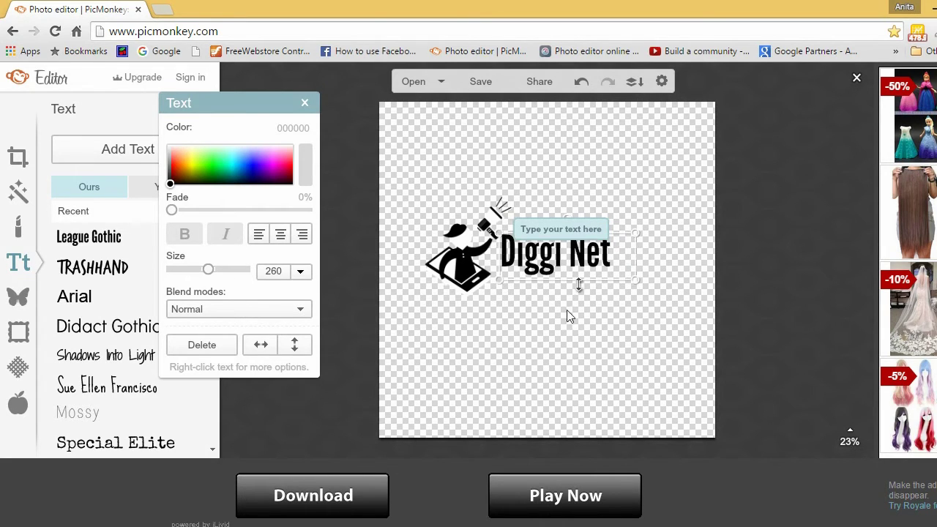
click(564, 335)
drag(561, 254, 566, 258)
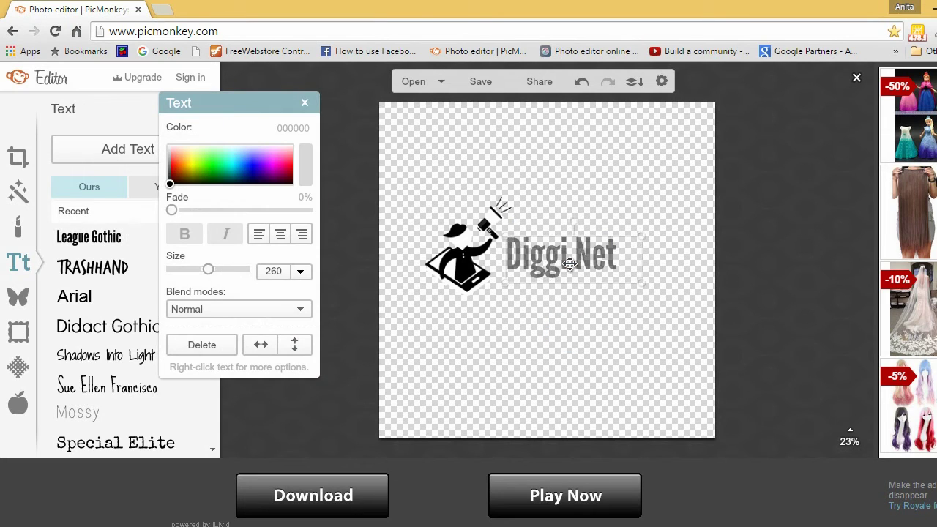
click(508, 316)
click(161, 153)
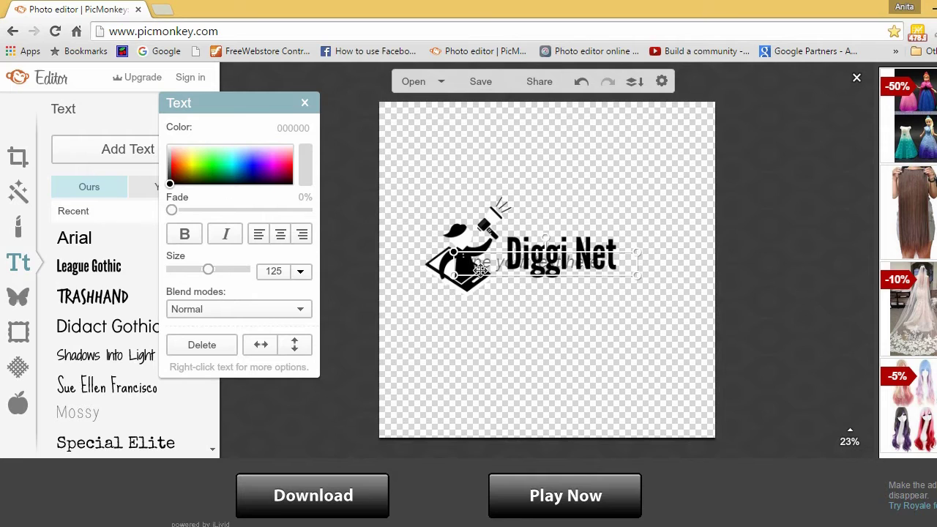
drag(511, 258, 519, 294)
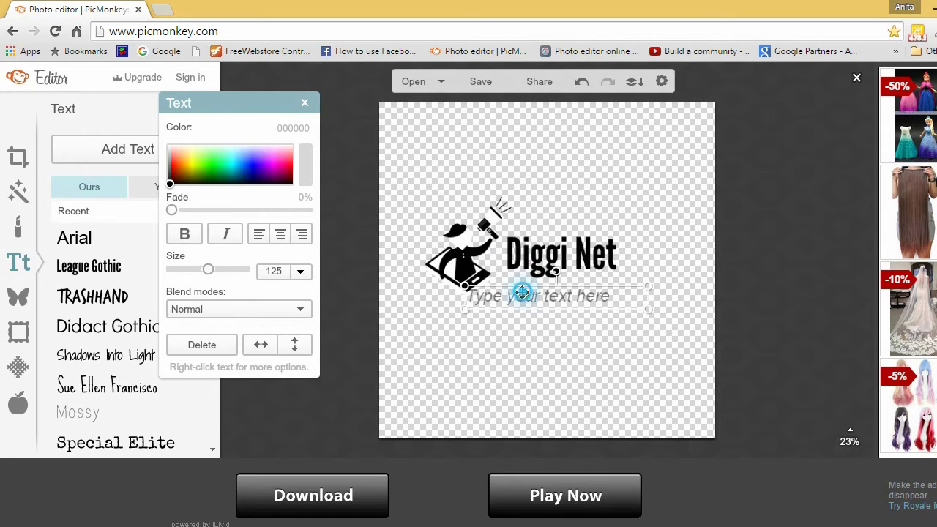
text(www.d)
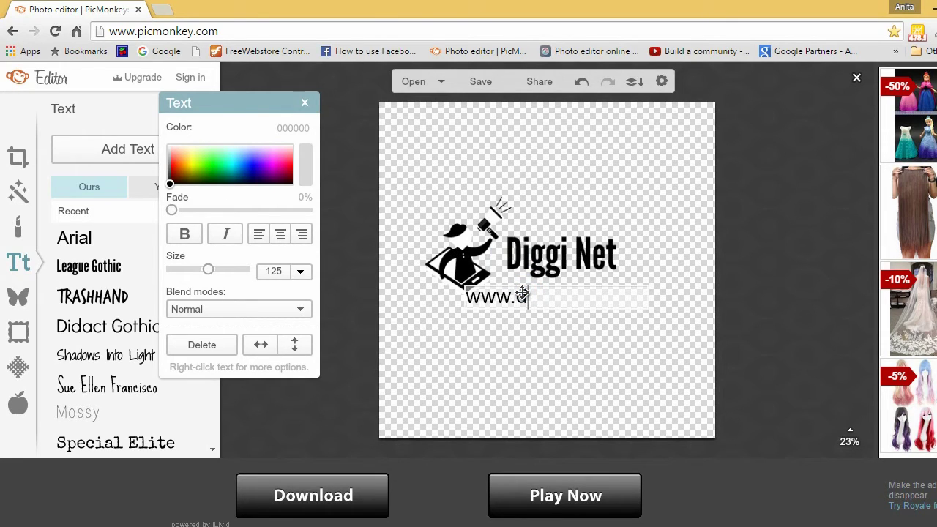
text(igginet.com)
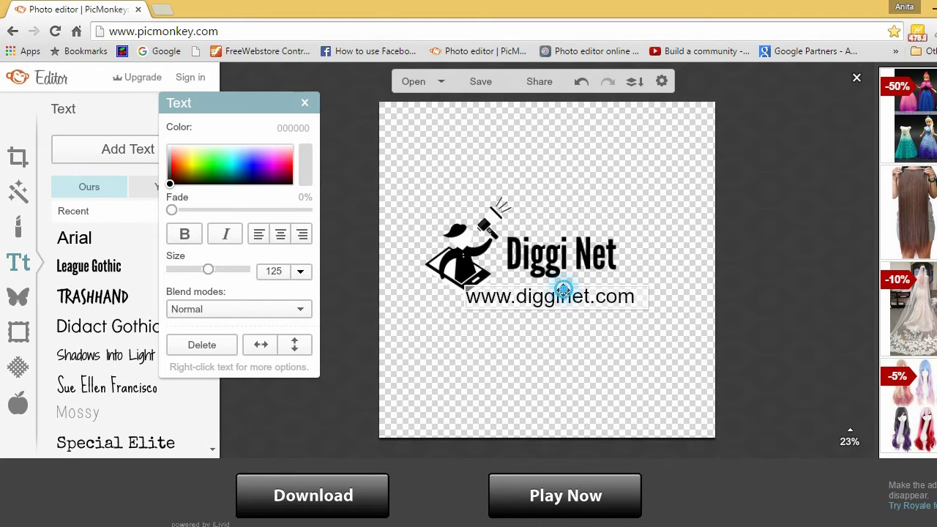
click(561, 291)
key(Escape)
click(562, 291)
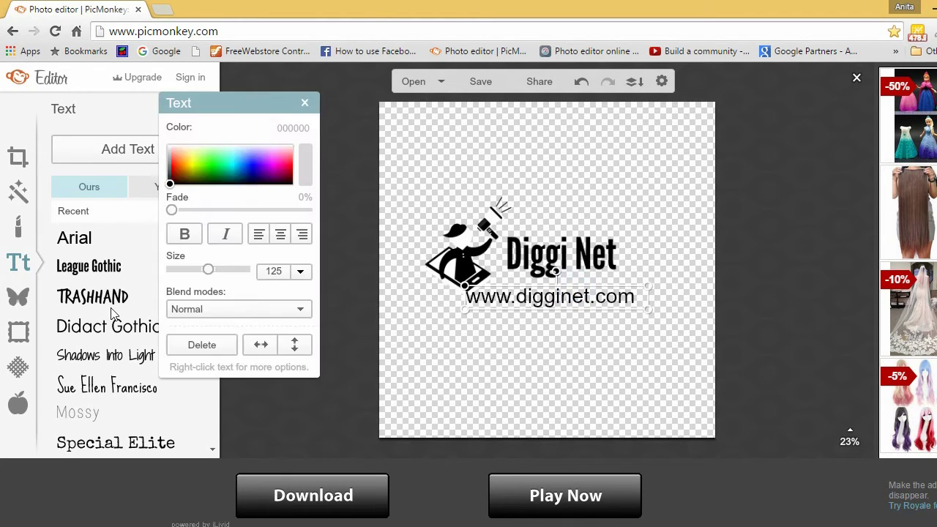
Keep the web address in Arial, shrink it to size 80 and align it directly beneath the Diggi Net text.
click(114, 271)
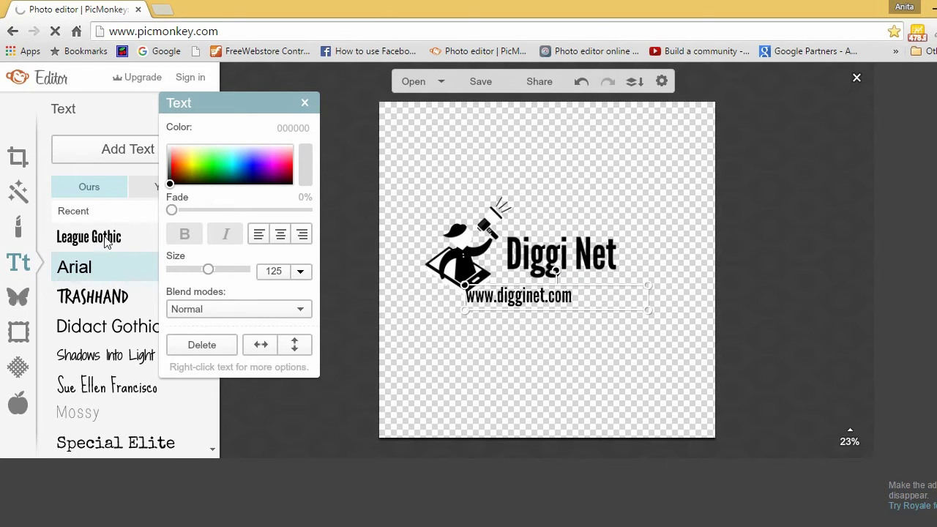
click(93, 281)
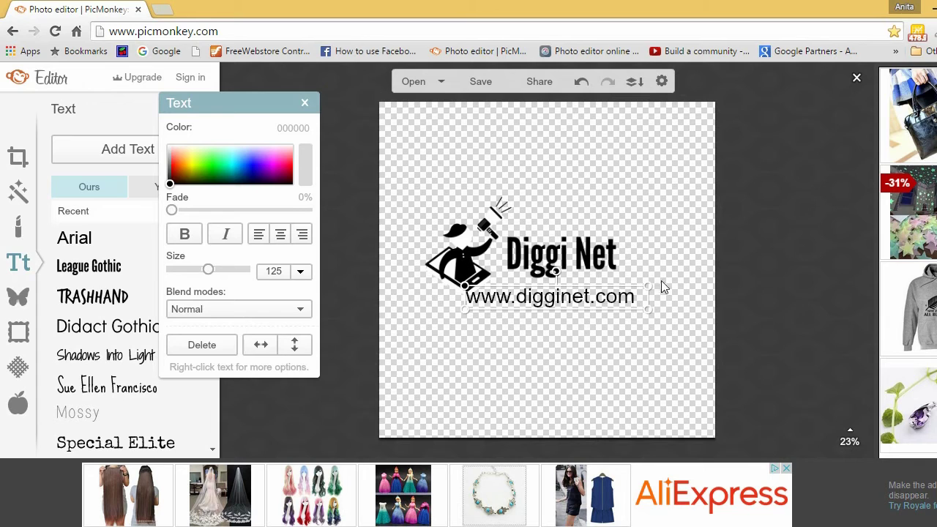
mouse_move(650, 279)
mouse_down()
mouse_move(663, 285)
mouse_move(638, 288)
mouse_up()
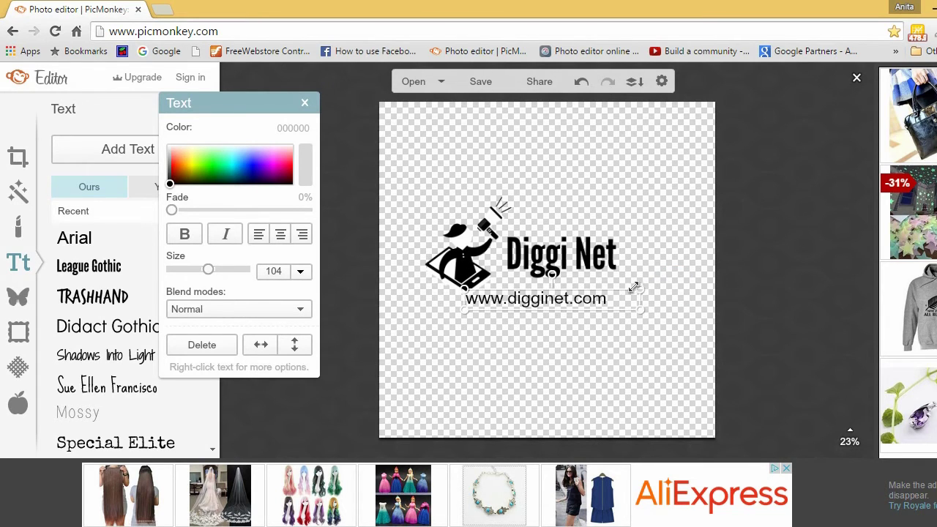
drag(561, 295, 606, 291)
mouse_move(683, 281)
mouse_down()
mouse_move(656, 287)
mouse_move(683, 286)
mouse_up()
click(594, 368)
drag(574, 298, 571, 298)
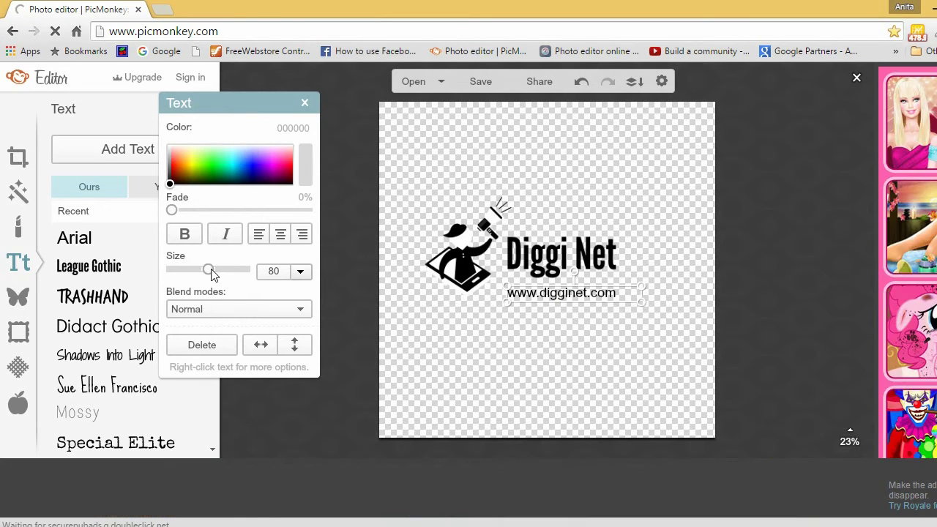
click(276, 270)
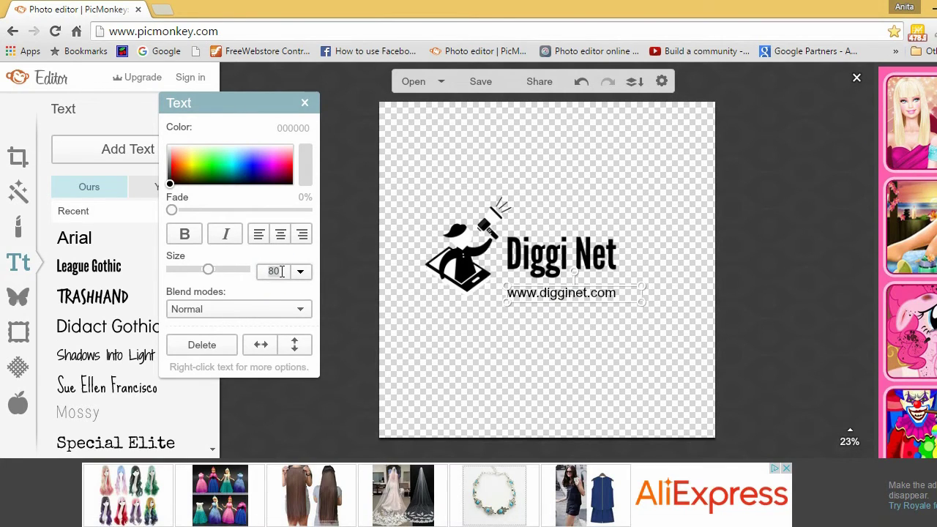
key(BackSpace)
text(2)
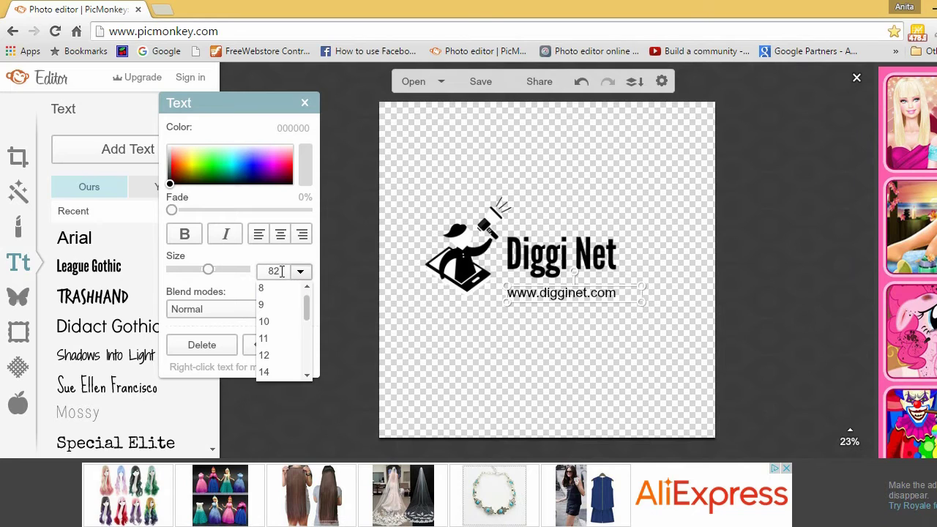
key(Return)
key(BackSpace)
text(3)
key(Return)
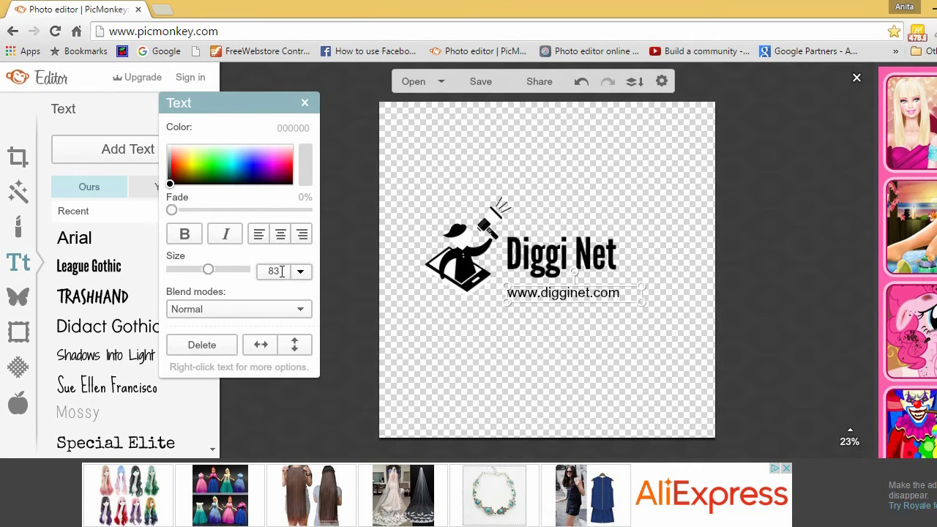
click(481, 338)
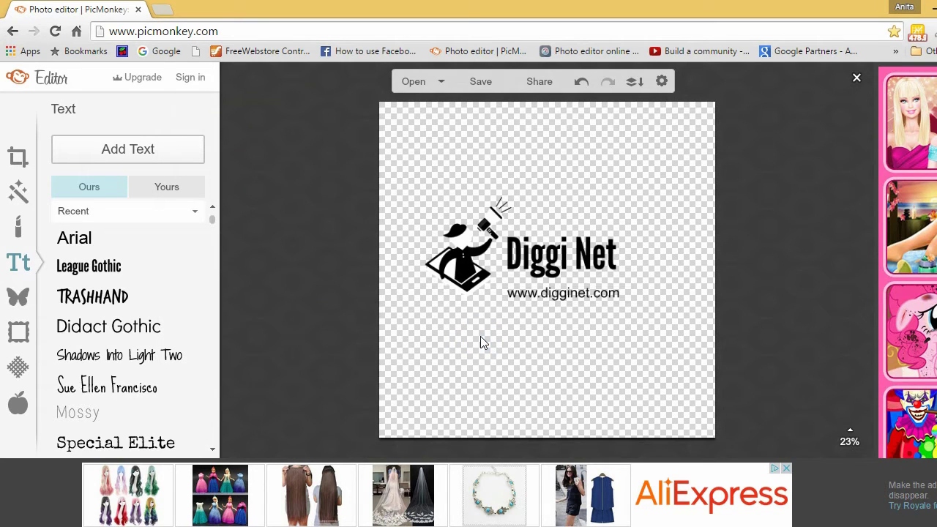
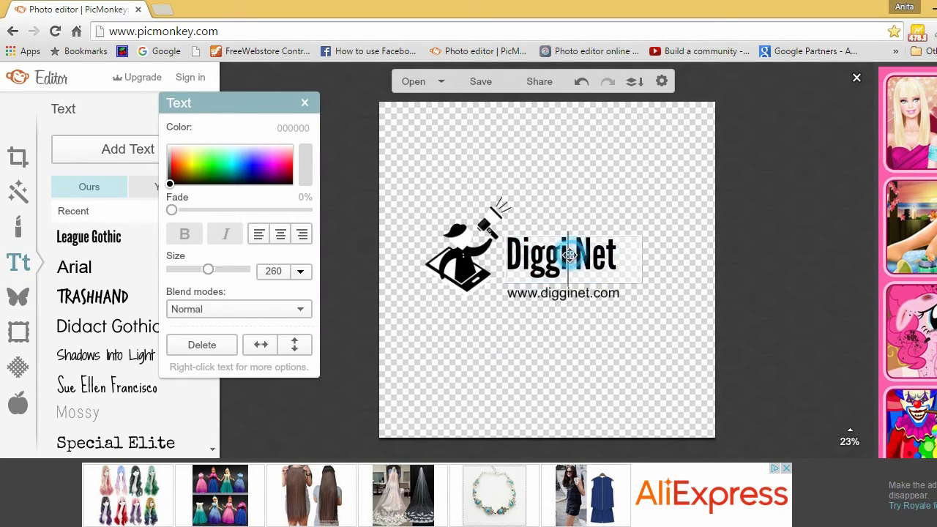
Color only the word "Diggi" in the logo text orange (f56100).
drag(569, 255, 506, 246)
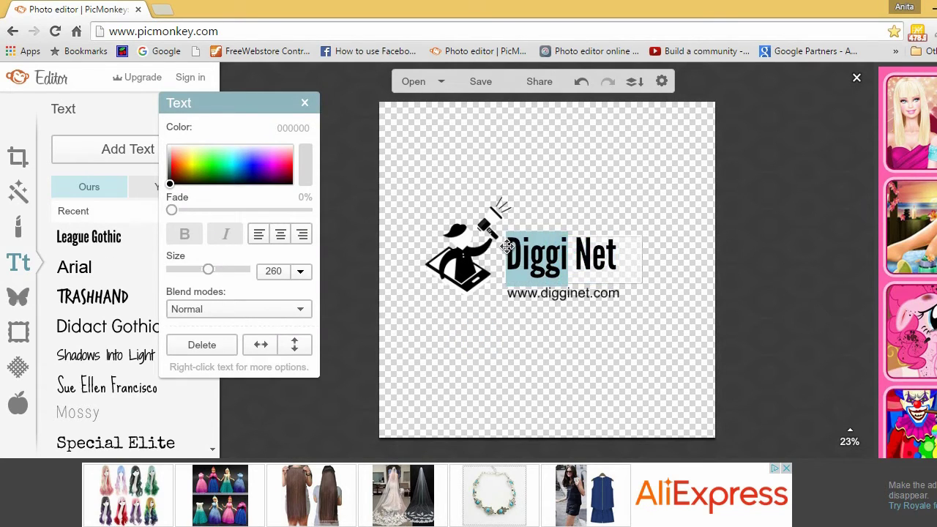
click(289, 171)
click(181, 167)
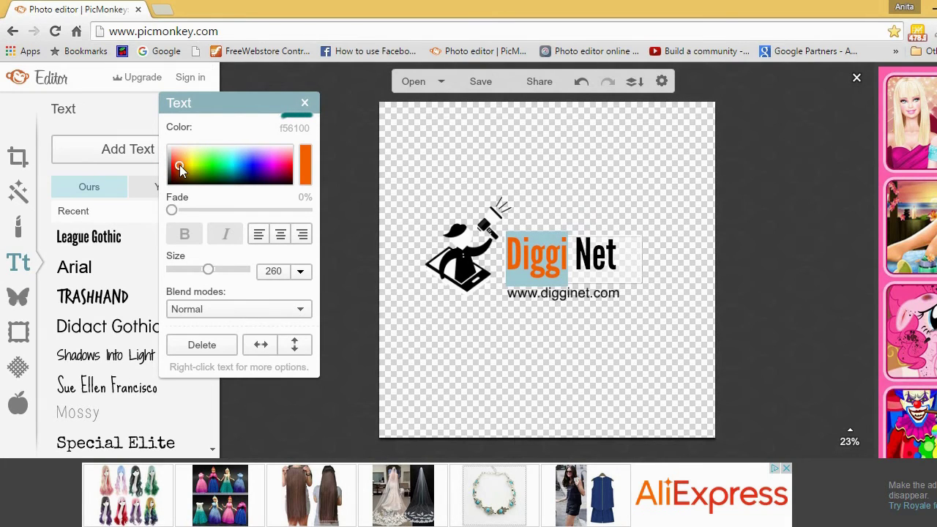
Recolor the word "Diggi" in the logo text to red-orange (f53e00), leaving "Net" black.
click(411, 180)
drag(574, 247, 506, 242)
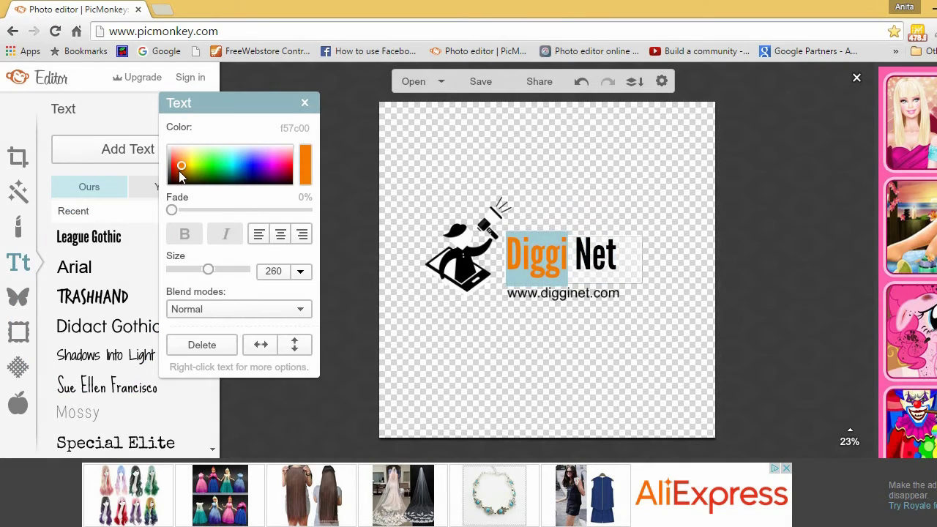
click(177, 168)
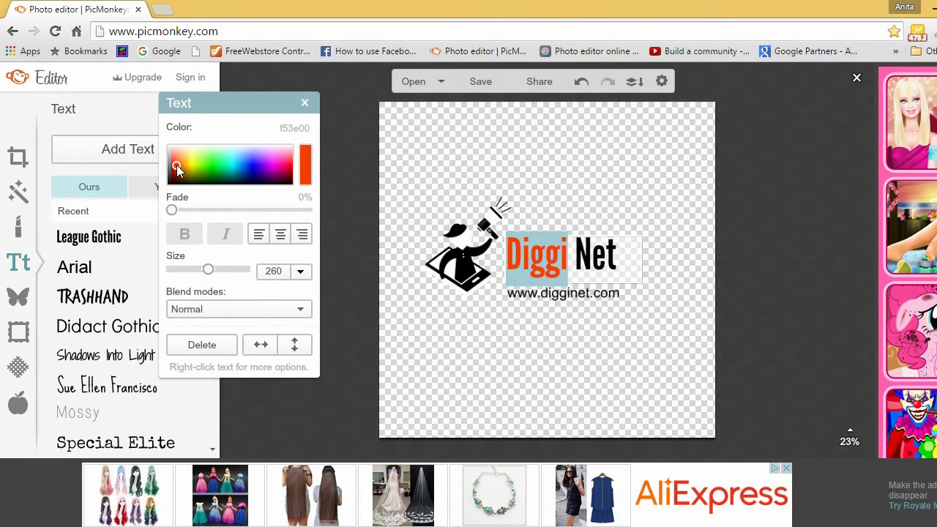
click(457, 167)
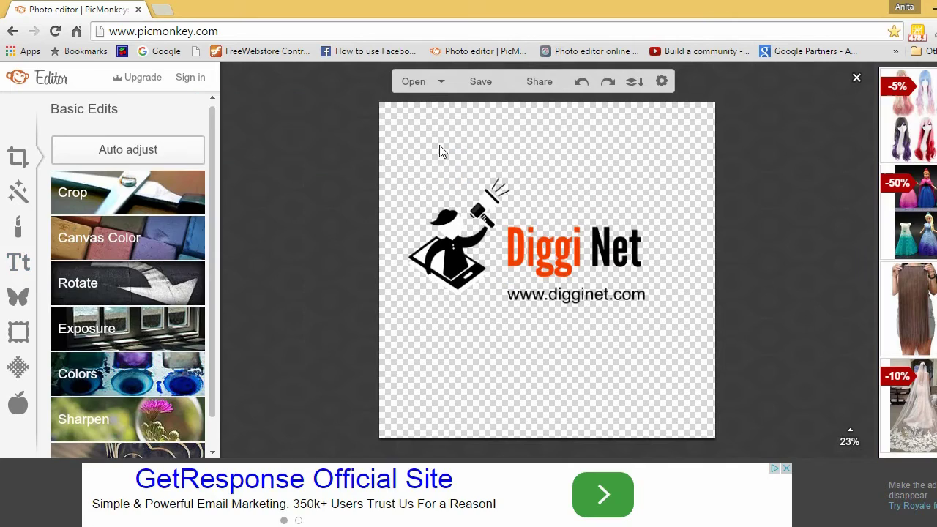
Open the finished design for saving as a .png and replace the default "Untitled" file name.
click(483, 82)
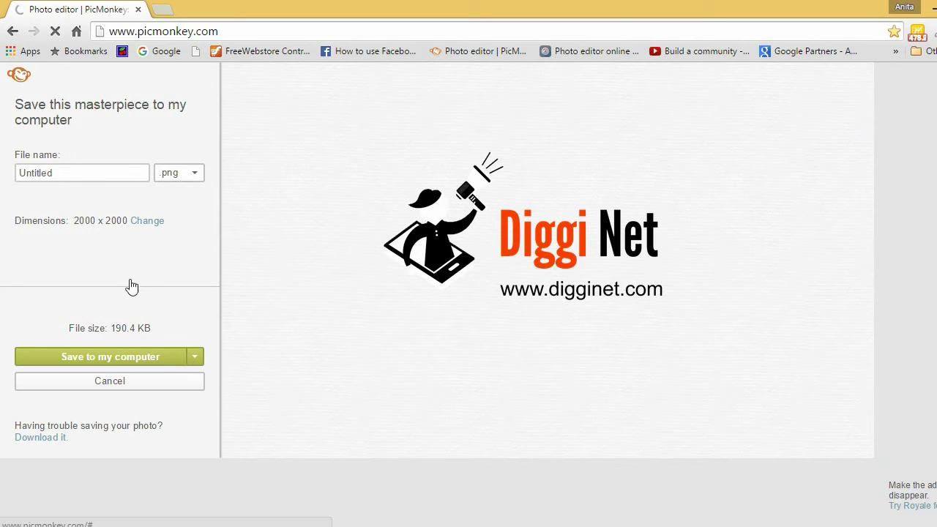
click(133, 172)
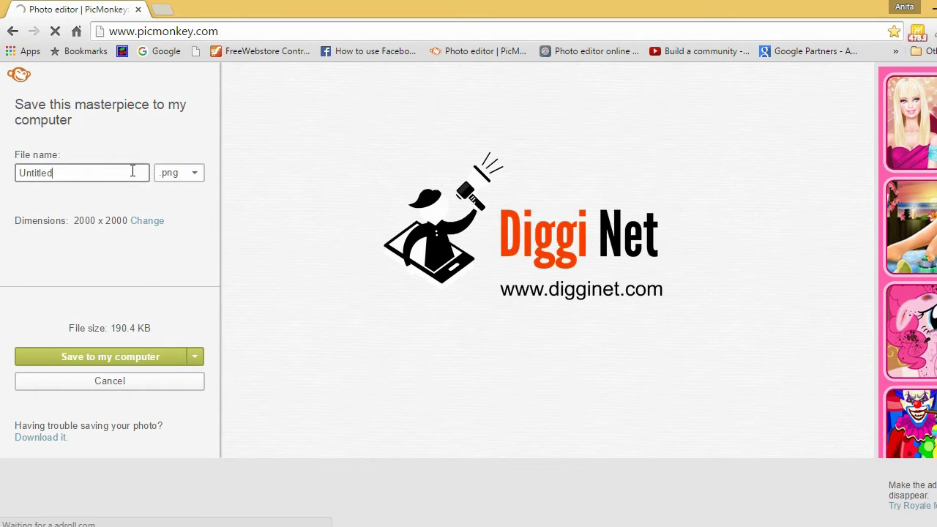
key(BackSpace)
key(BackSpace)
key(BackSpace)
key(BackSpace)
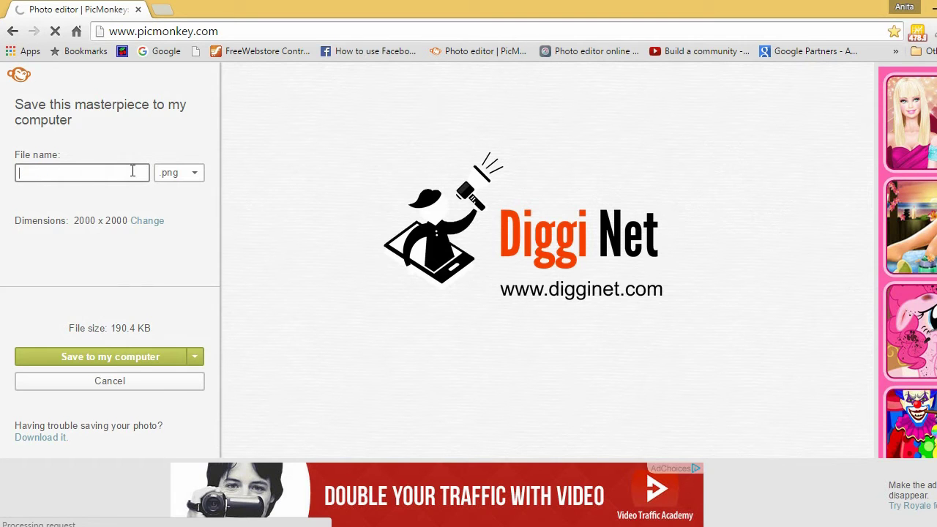
text(lo)
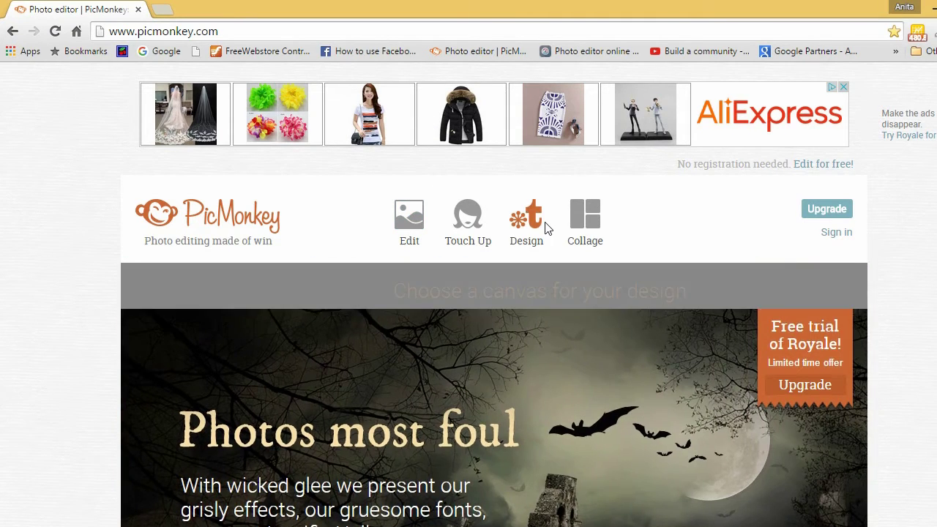
Start a new design on a Square canvas and apply the white canvas color (ffffff).
mouse_move(538, 249)
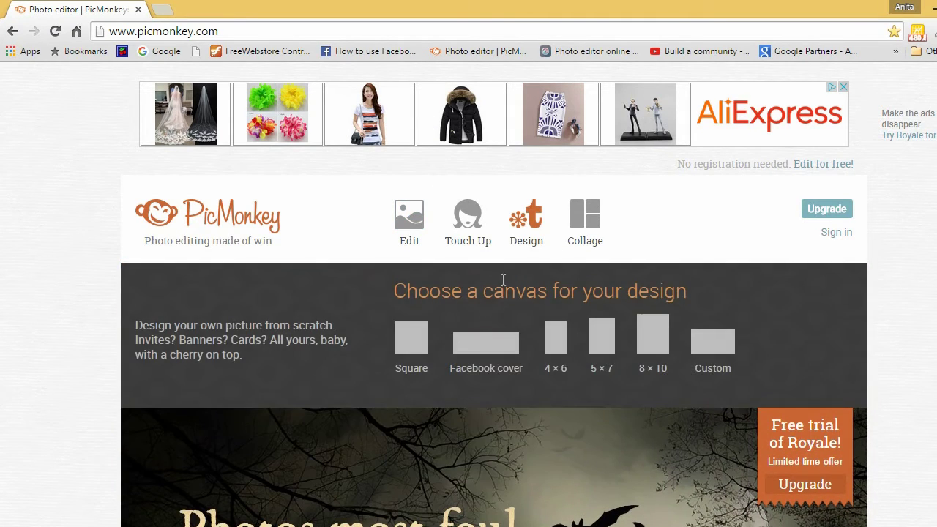
click(410, 337)
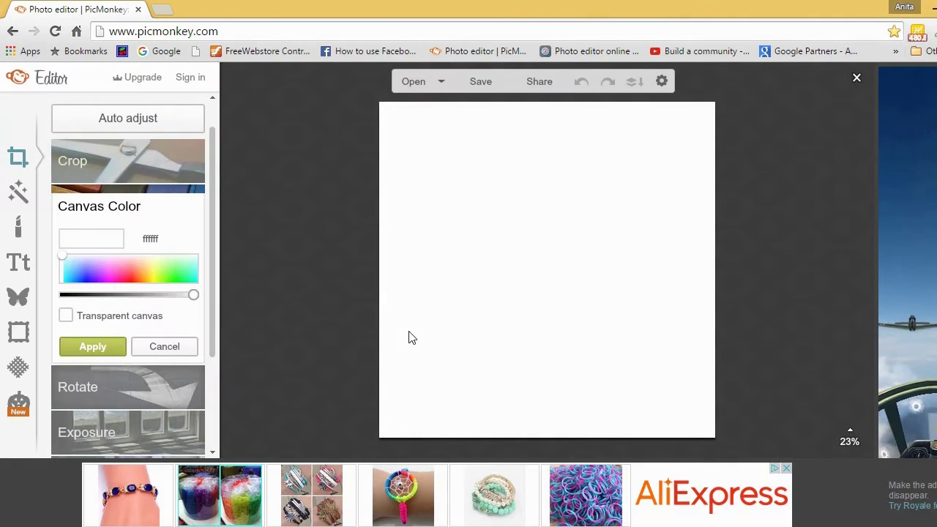
click(83, 348)
click(83, 344)
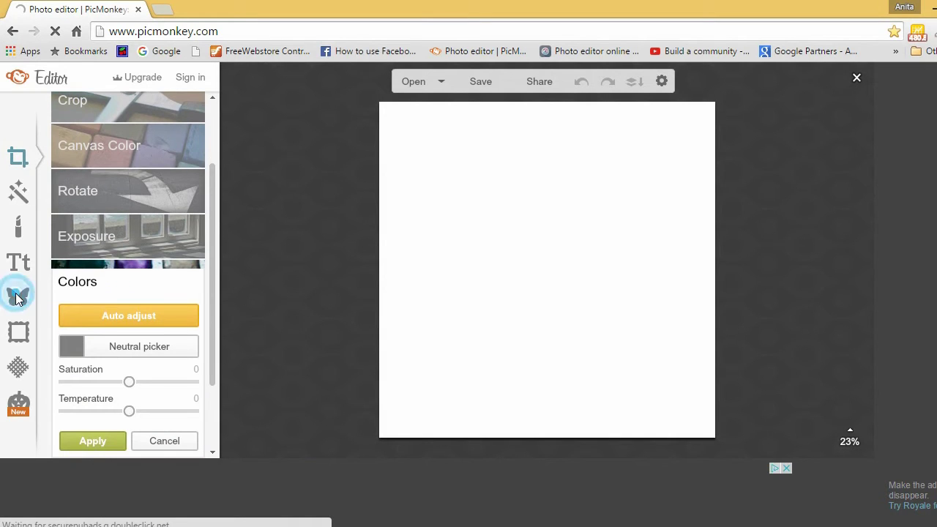
Add a black ellipse from the Geometric overlays and enlarge it in the middle of the canvas.
click(18, 297)
click(72, 295)
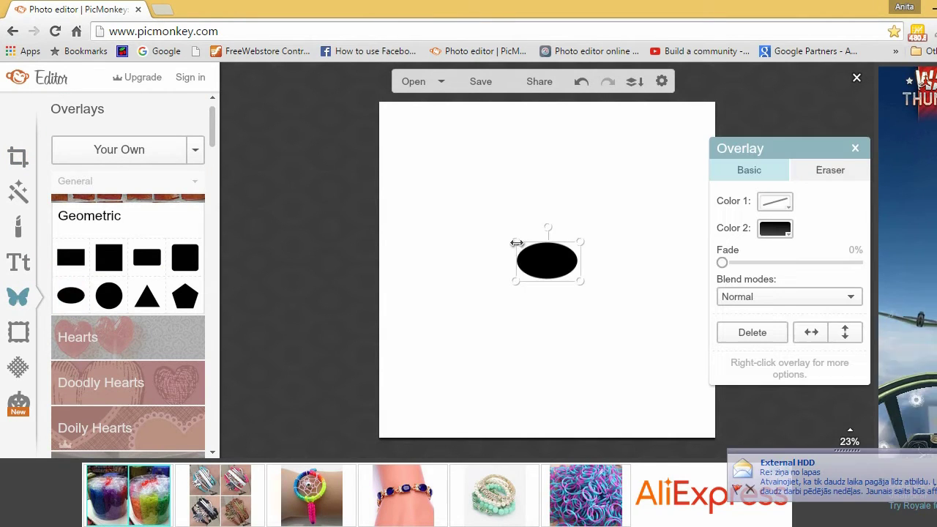
drag(516, 242, 442, 216)
Erase the left and middle parts of the ellipse with eraser size 100 and hardness 100, leaving a crescent.
click(830, 167)
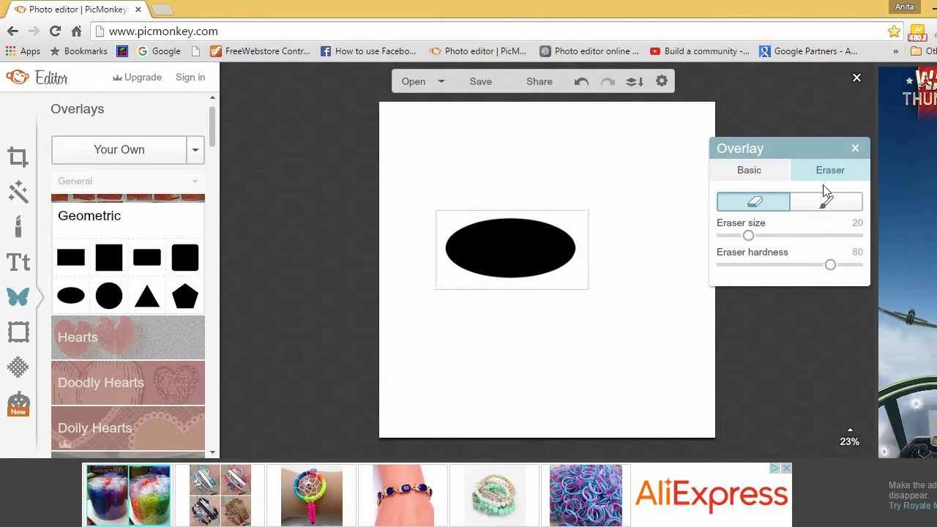
click(861, 236)
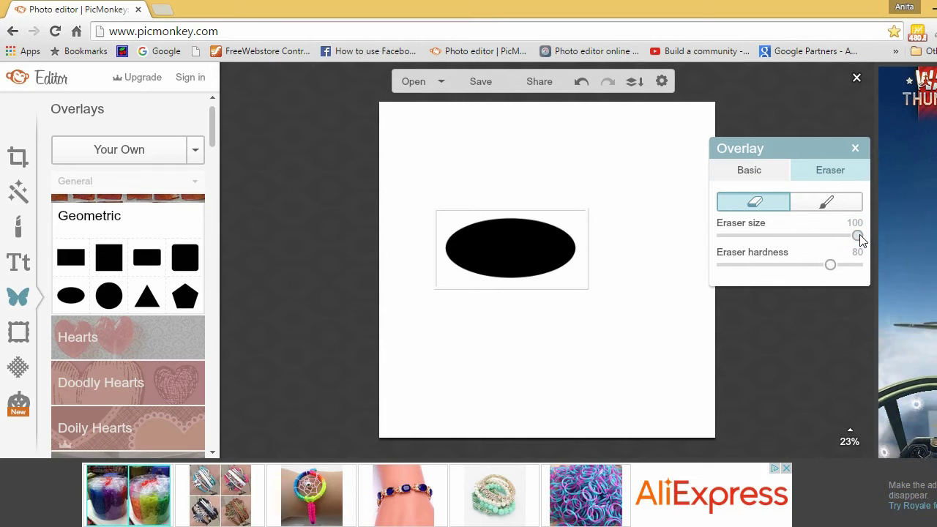
drag(830, 264, 864, 266)
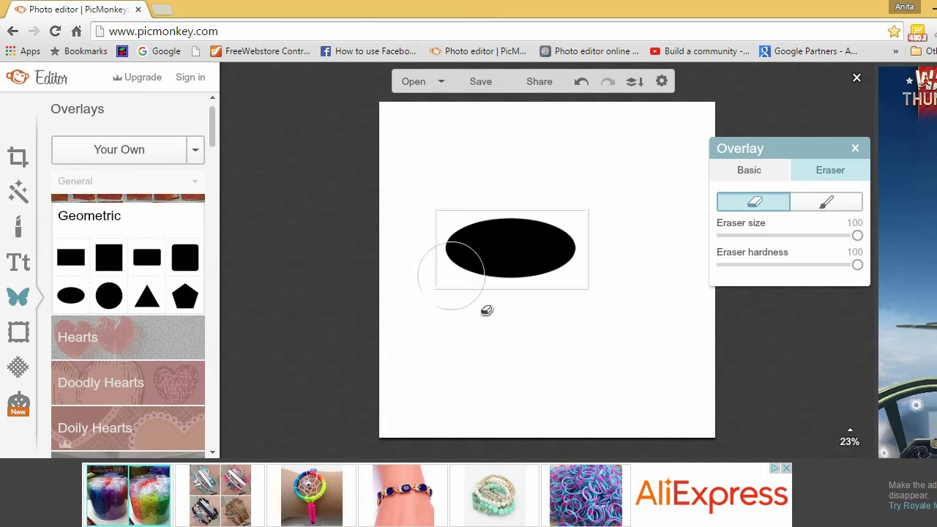
click(513, 249)
mouse_move(549, 281)
mouse_down()
mouse_move(502, 278)
mouse_move(496, 289)
mouse_up()
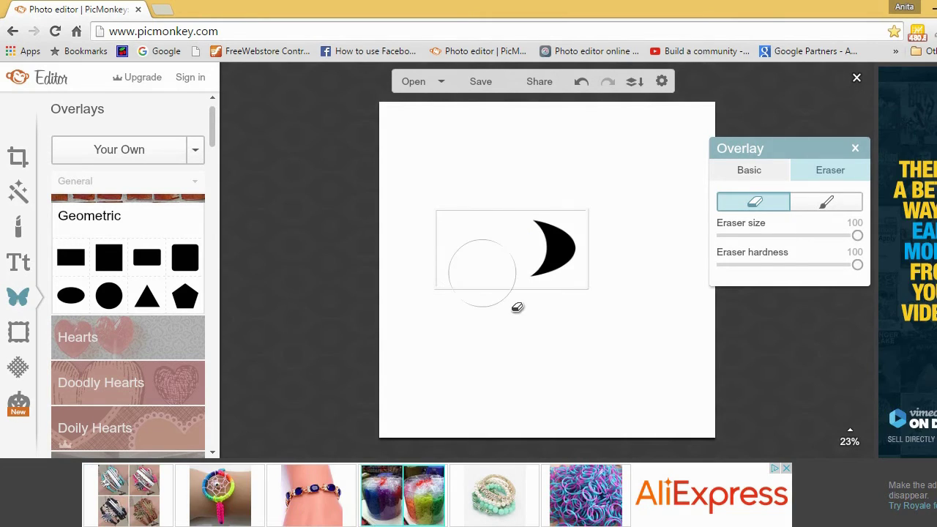
Shrink the crescent, tilt it clockwise and position it near the canvas's left edge.
click(748, 173)
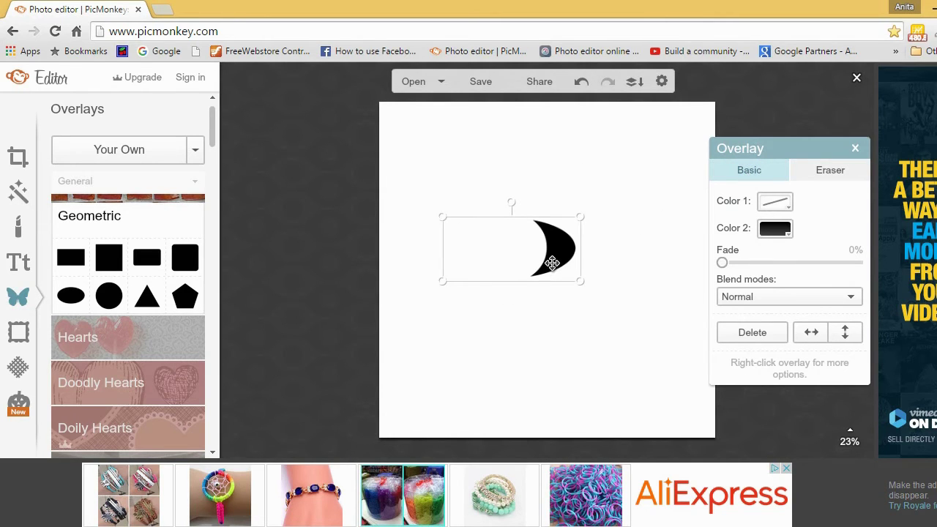
drag(552, 263, 456, 258)
drag(486, 210, 439, 180)
drag(467, 227, 452, 224)
drag(412, 261, 417, 265)
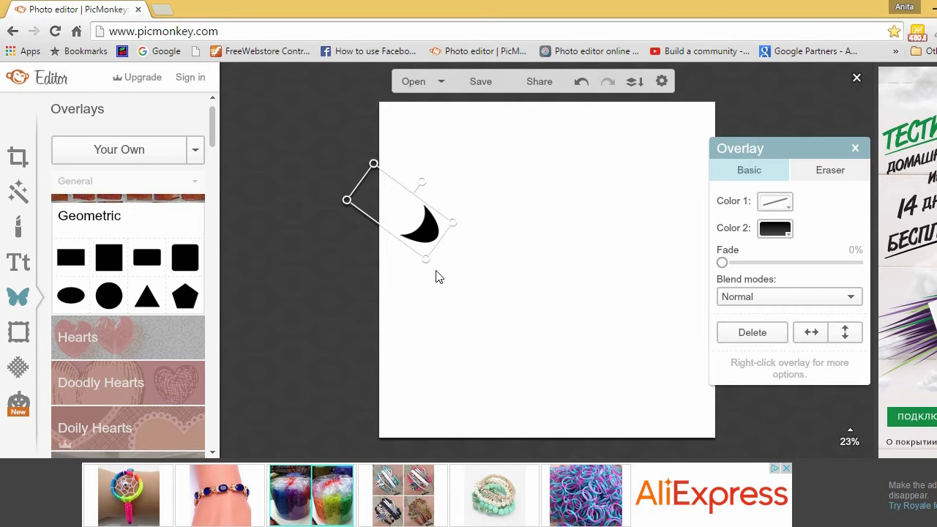
Duplicate the crescent overlay, flip the copy horizontally and place it just to the lower right of the first one.
right_click(427, 225)
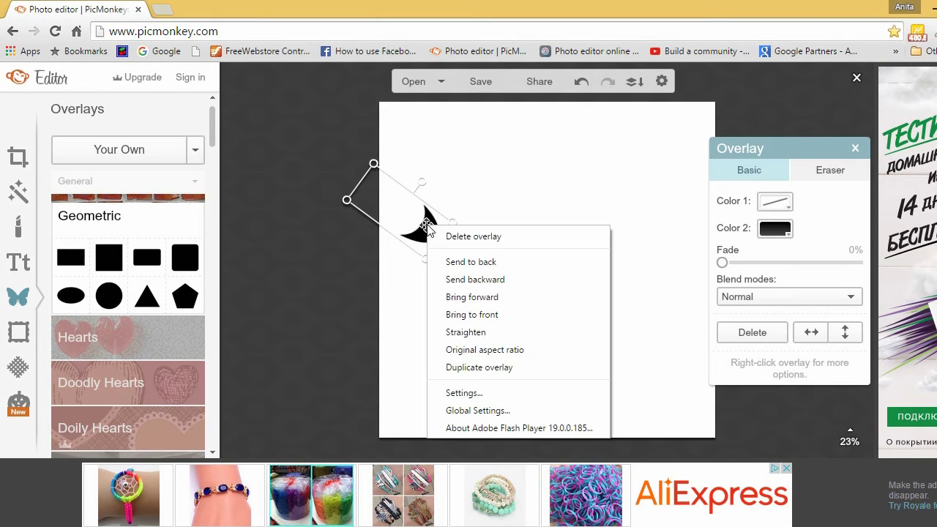
click(515, 368)
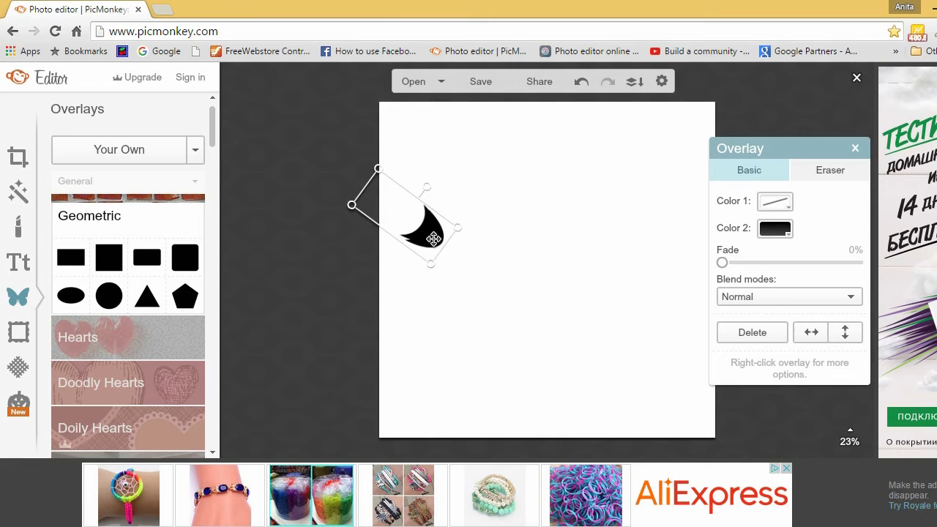
drag(434, 237, 448, 246)
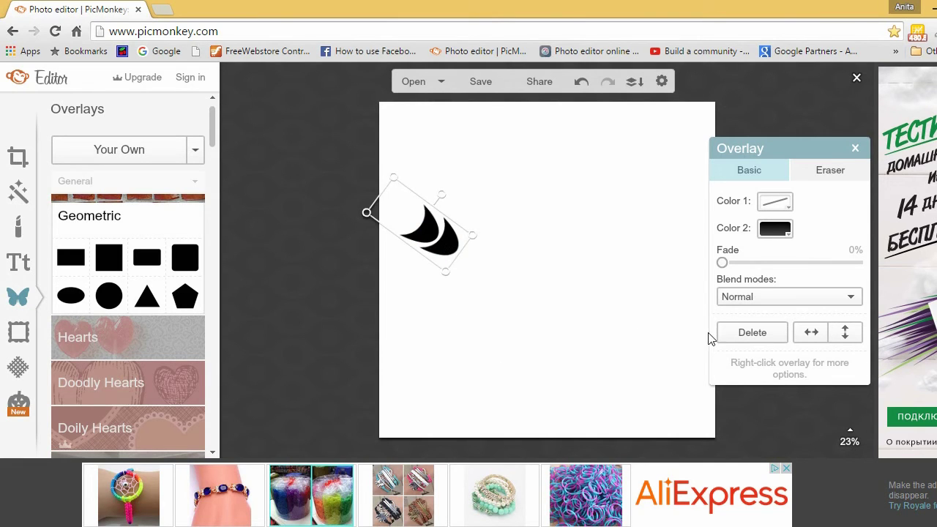
click(807, 341)
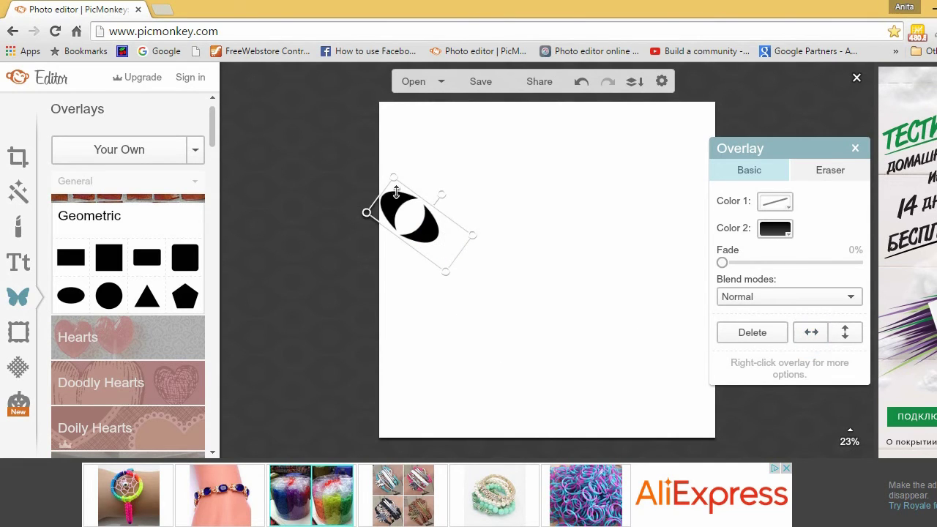
drag(394, 196, 453, 238)
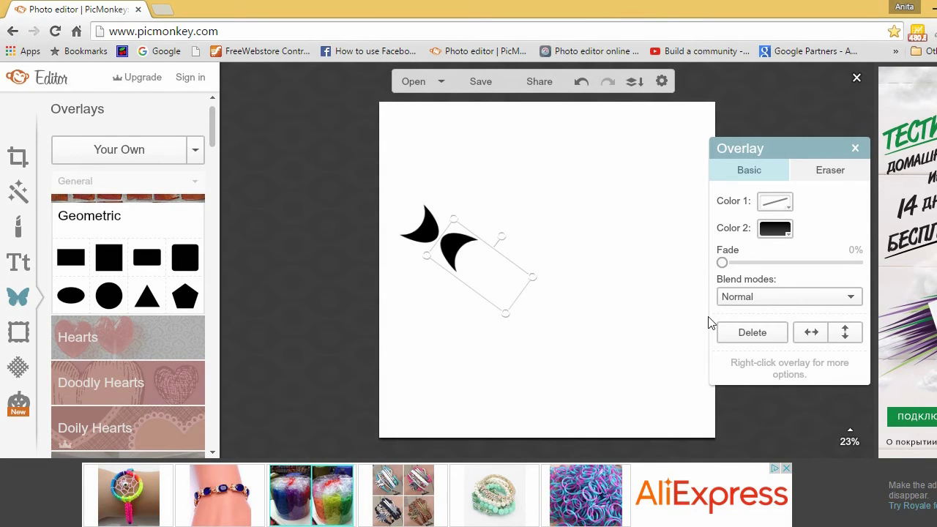
Duplicate the second crescent and make the copy a smaller, rotated crescent above it, to the right of the first crescent.
right_click(455, 255)
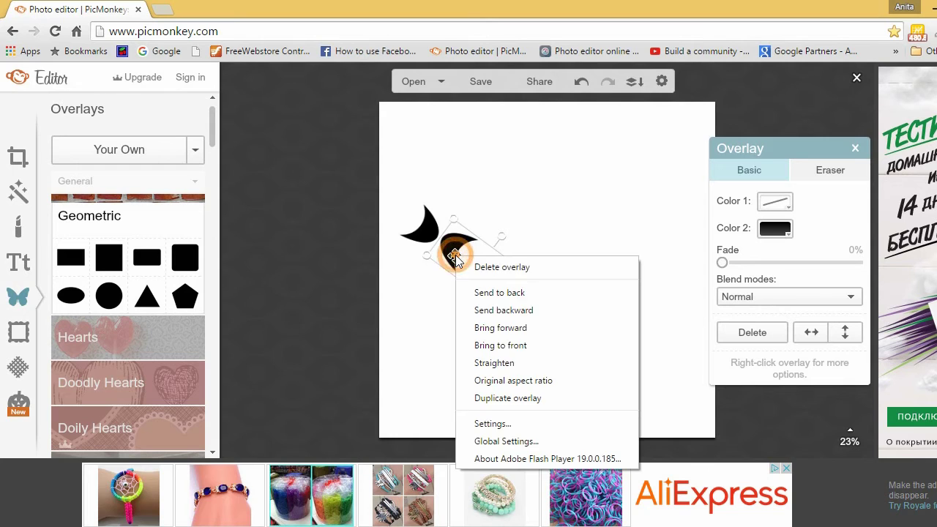
click(524, 399)
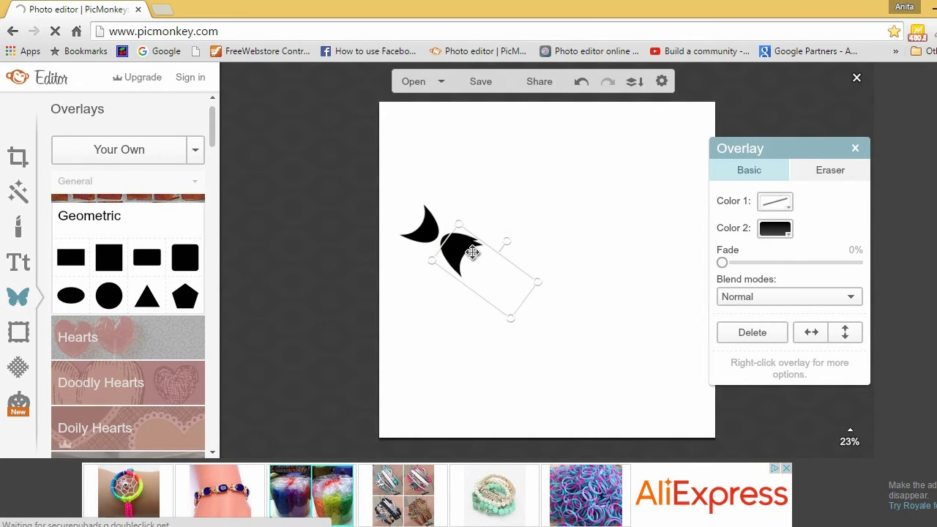
drag(472, 252, 497, 271)
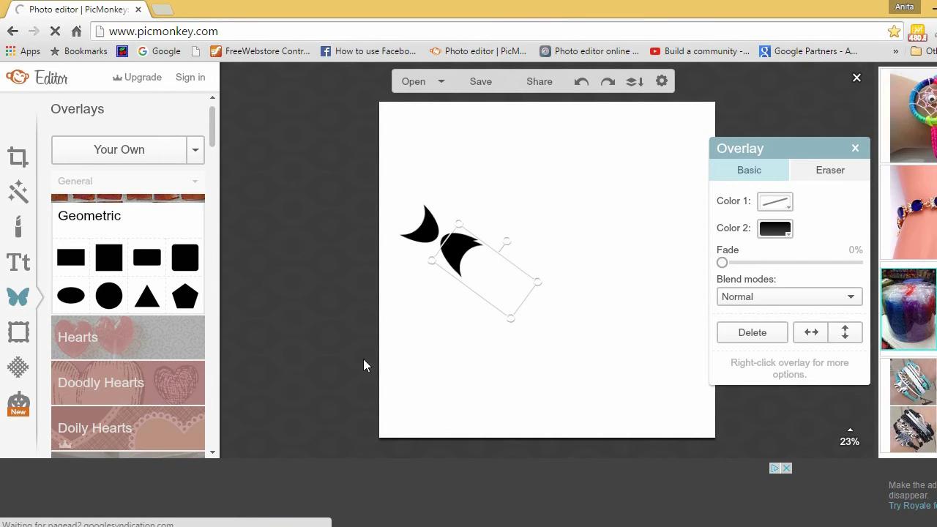
drag(476, 274, 432, 258)
click(511, 254)
Duplicate the small upper crescent, flip the copy horizontally and place it below the first crescent to complete the four-part symbol.
right_click(461, 214)
click(512, 357)
click(808, 330)
drag(448, 231, 429, 258)
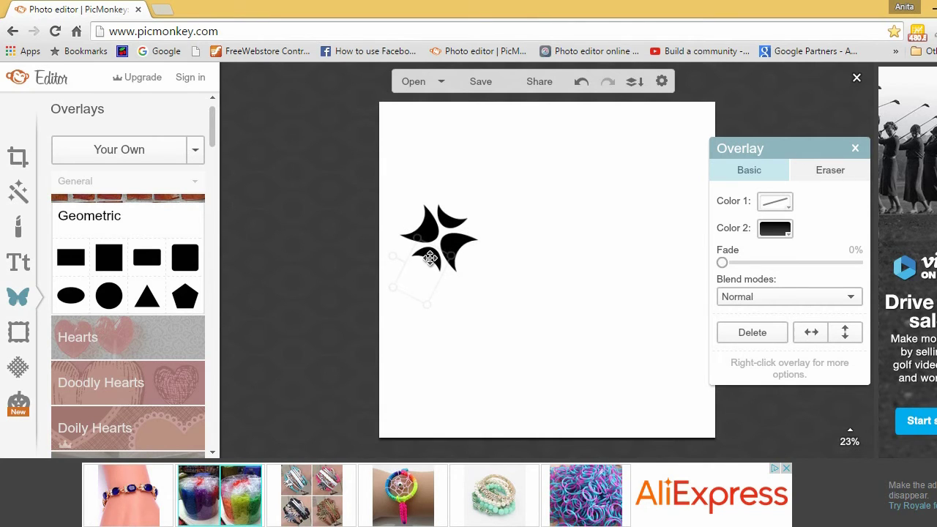
click(473, 309)
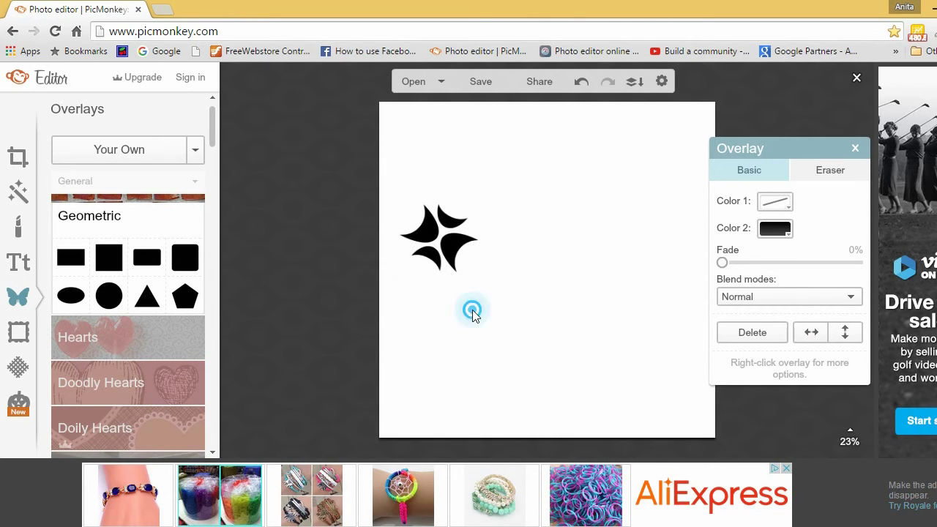
Add an Arial text reading "Your Business" directly to the right of the crescent symbol.
click(22, 268)
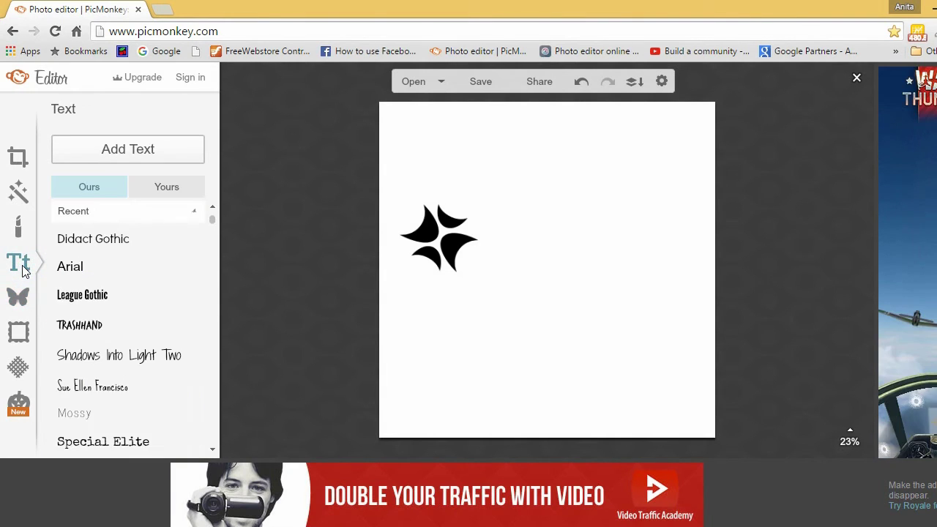
click(152, 156)
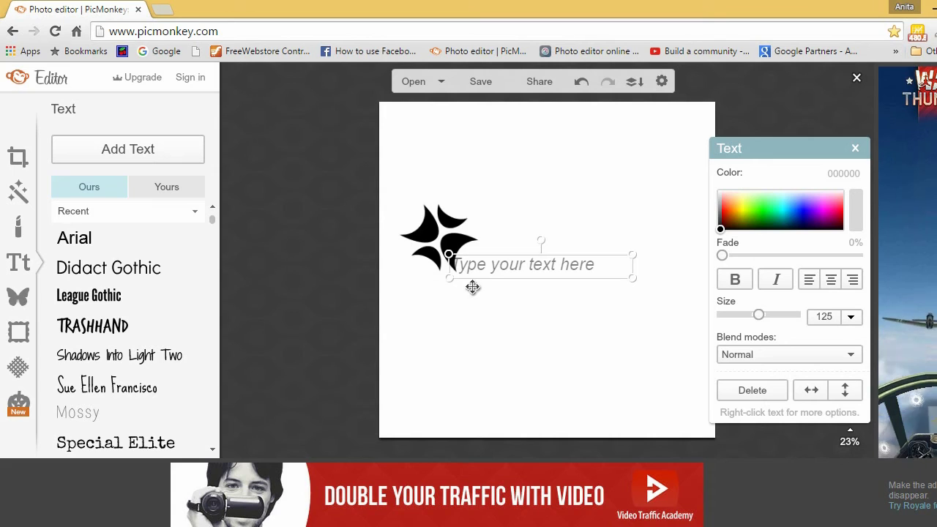
drag(500, 268, 527, 264)
click(527, 262)
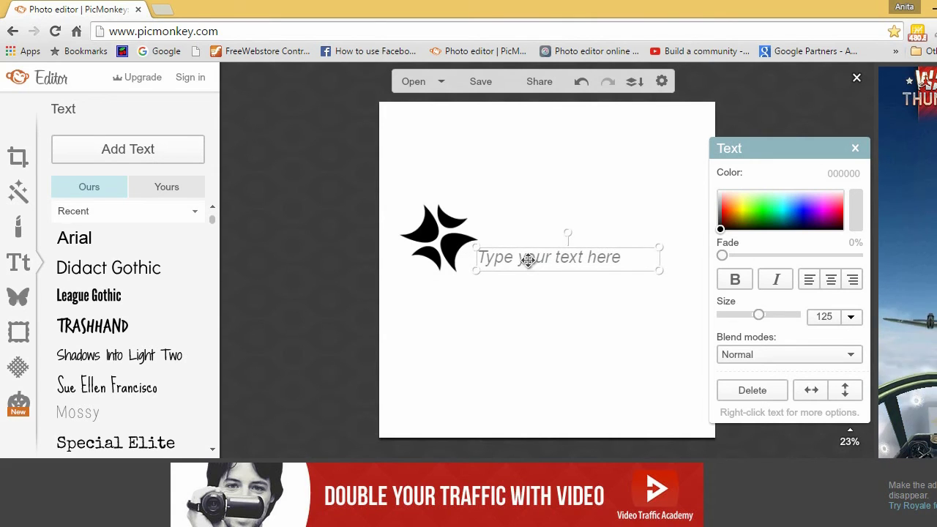
text(Your)
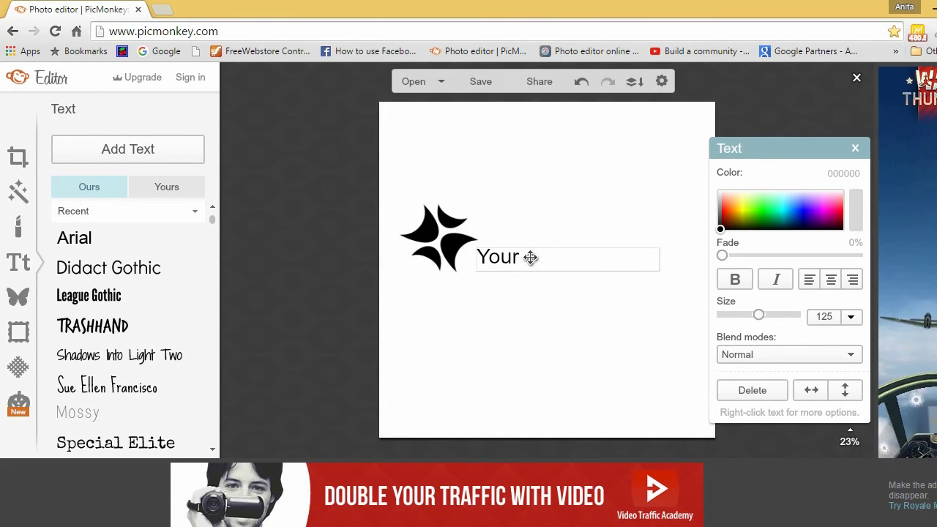
text( Busine)
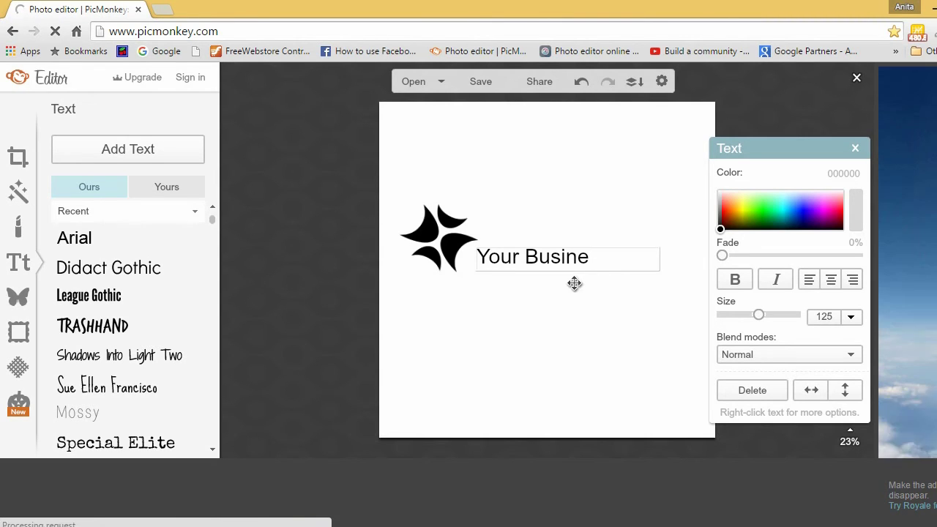
text(ss)
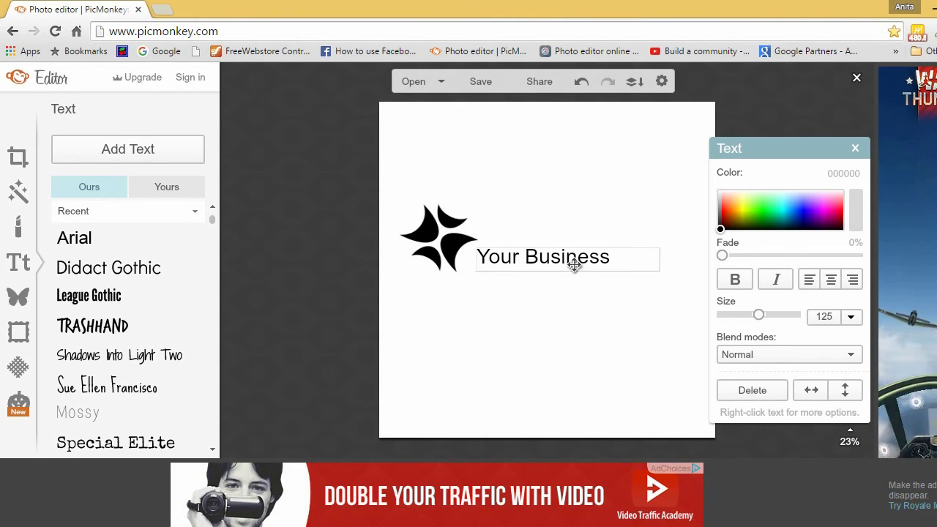
Set the "Your Business" text to size 157 and change its font to League Gothic.
click(608, 252)
drag(758, 316, 764, 317)
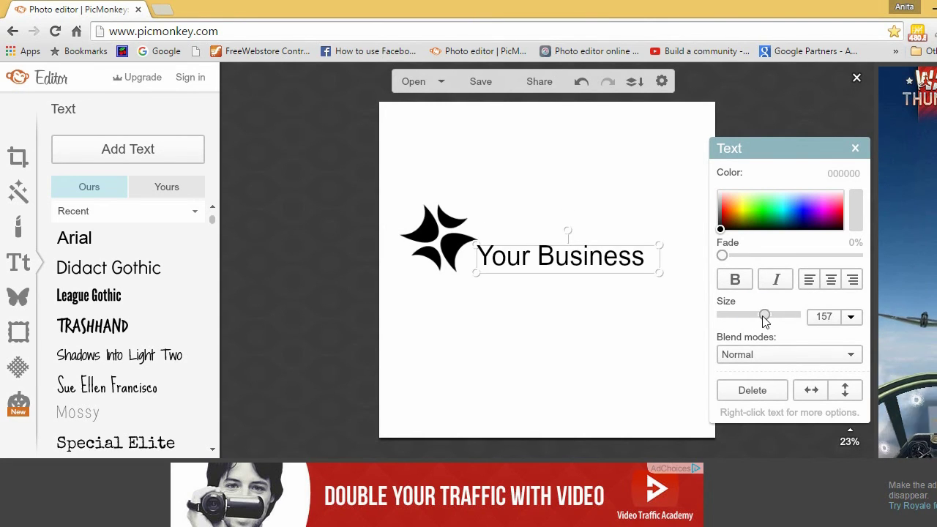
click(104, 298)
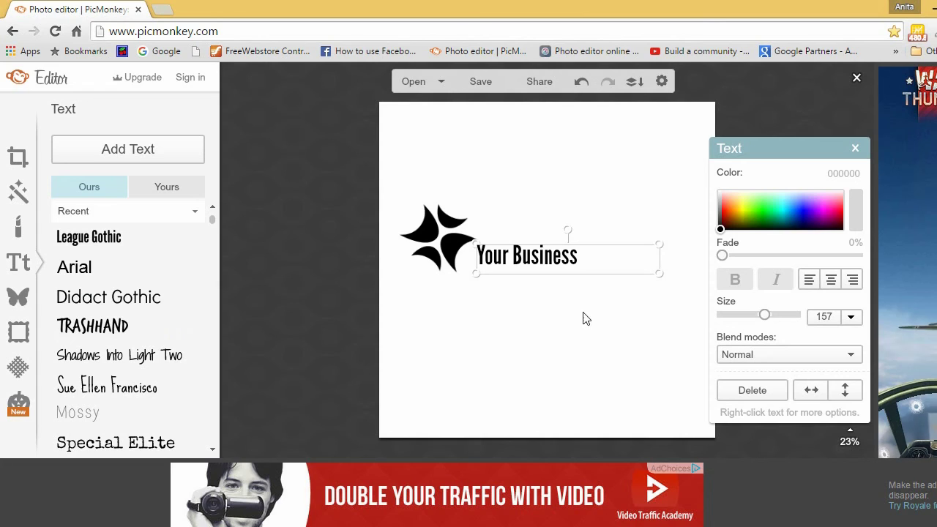
Enlarge the "Your Business" text to size 365, place it at the symbol's lower right, and color the word "Business" orange (f56a00).
drag(764, 315, 784, 320)
drag(588, 260, 578, 277)
drag(647, 246, 711, 238)
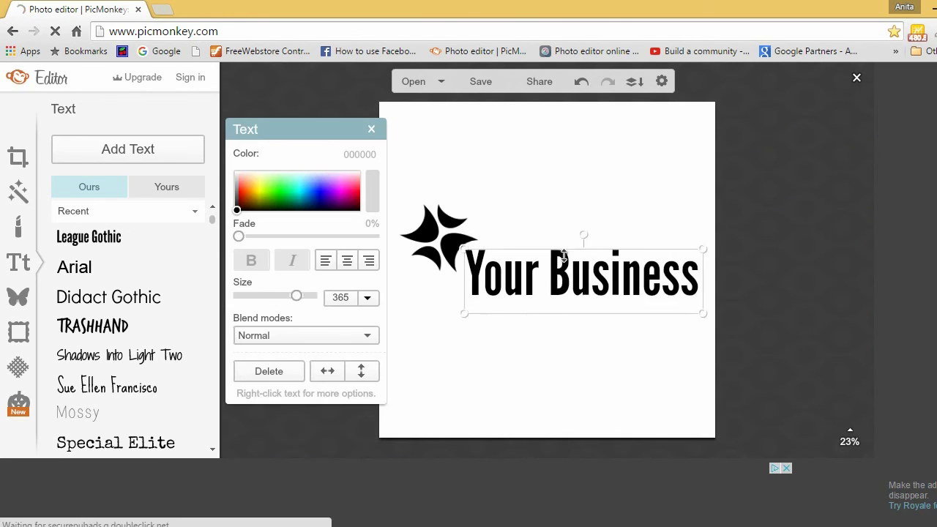
double_click(562, 256)
click(247, 192)
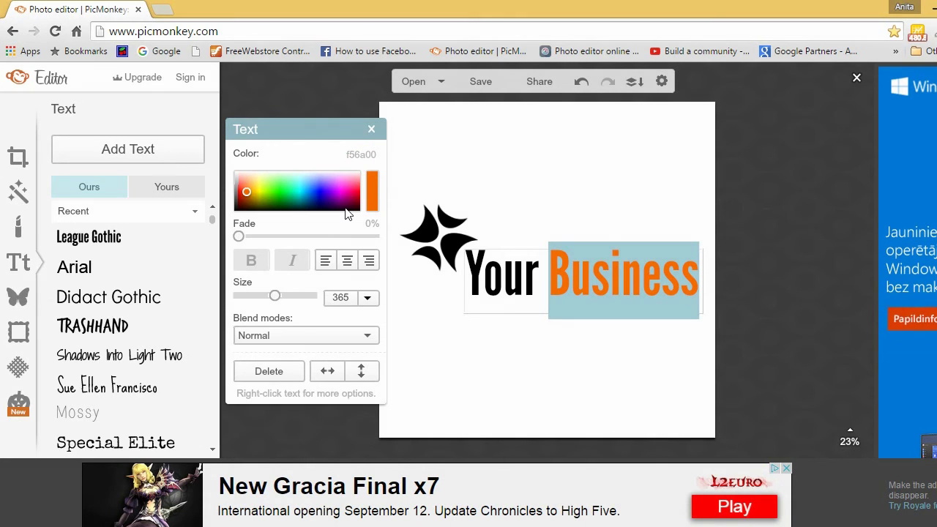
Recolor the small upper crescent of the symbol with the orange sampled from the word "Business".
click(444, 219)
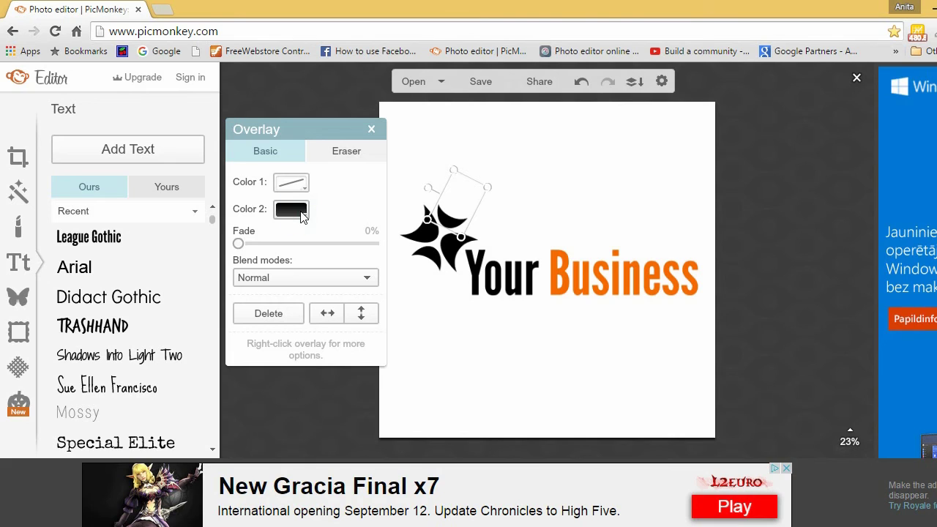
click(306, 212)
click(383, 232)
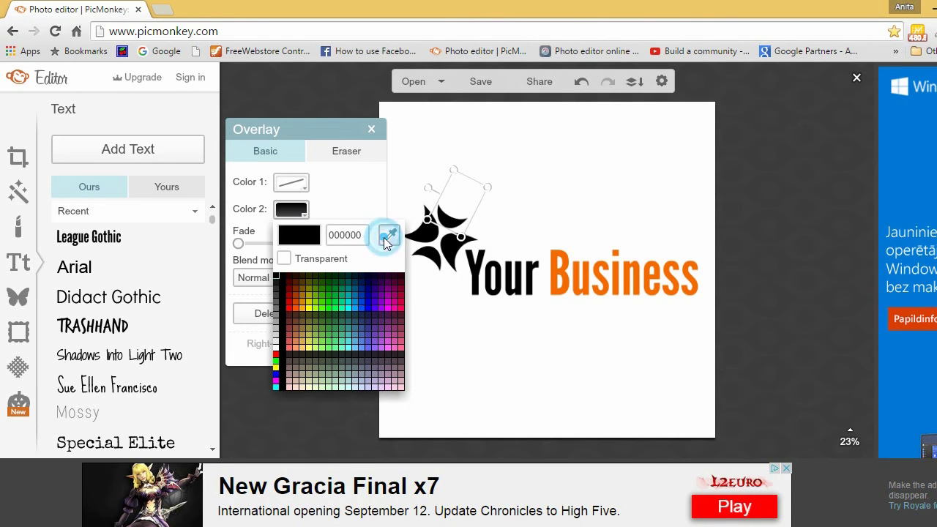
click(560, 268)
click(560, 268)
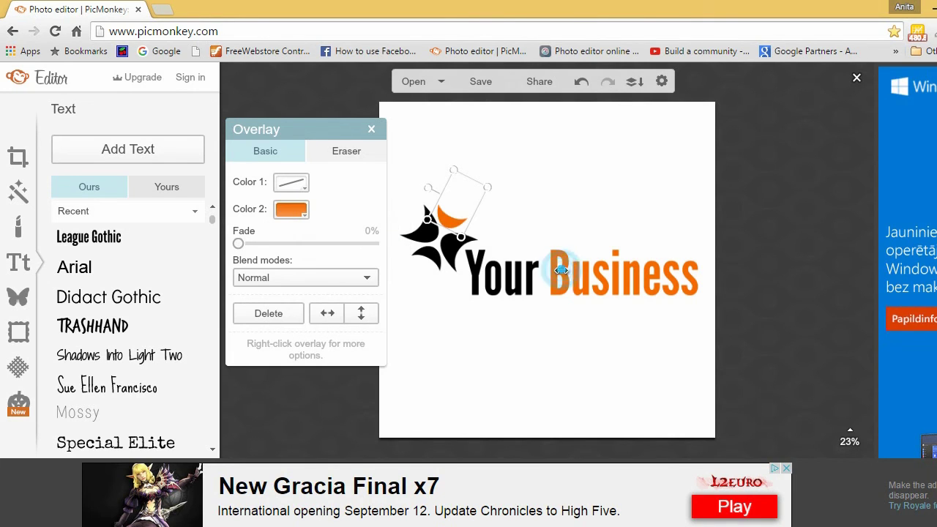
Recolor the small lower crescent with the same orange sampled from the "Business" lettering, and deselect it.
click(428, 254)
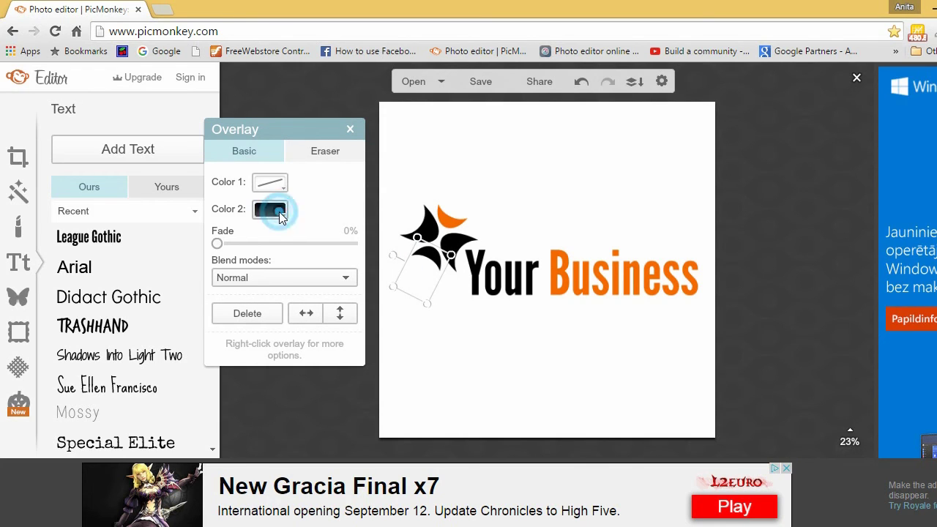
click(283, 212)
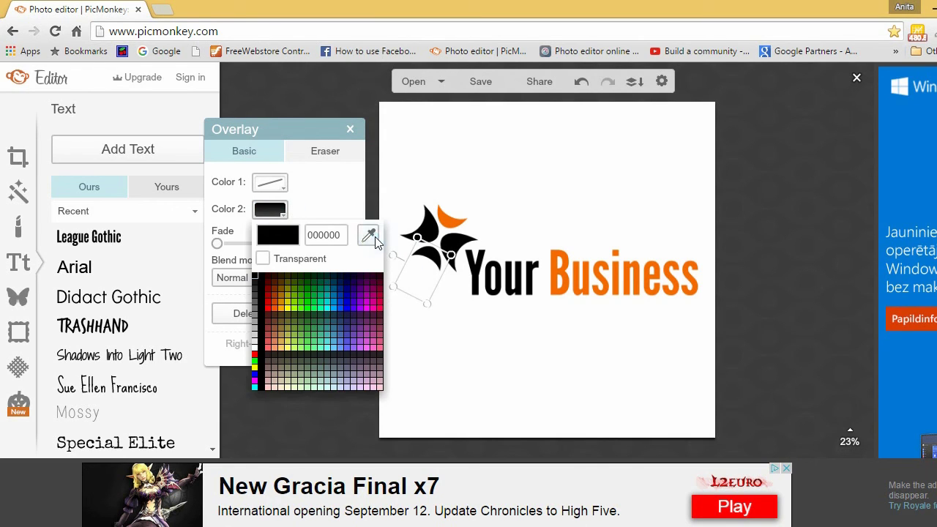
click(369, 236)
click(560, 258)
click(494, 166)
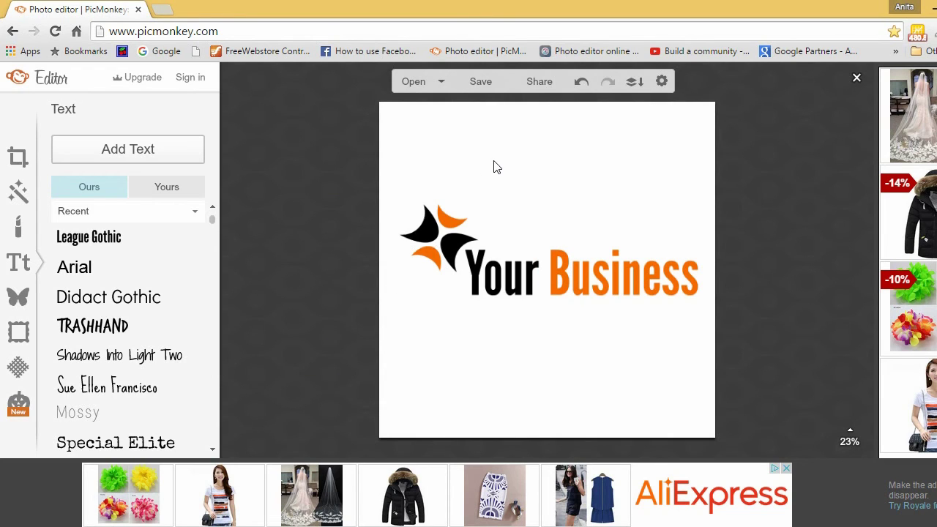
Open the basic editing tools for the finished logo.
click(17, 156)
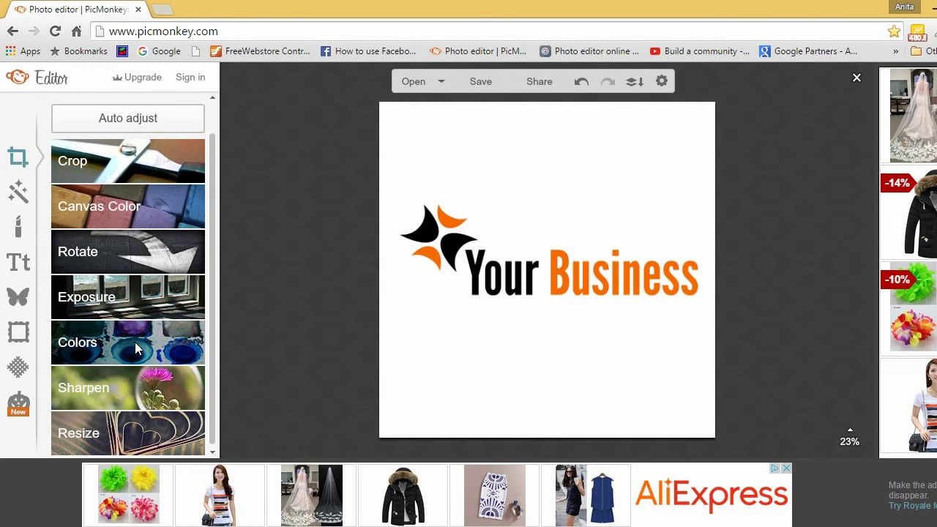